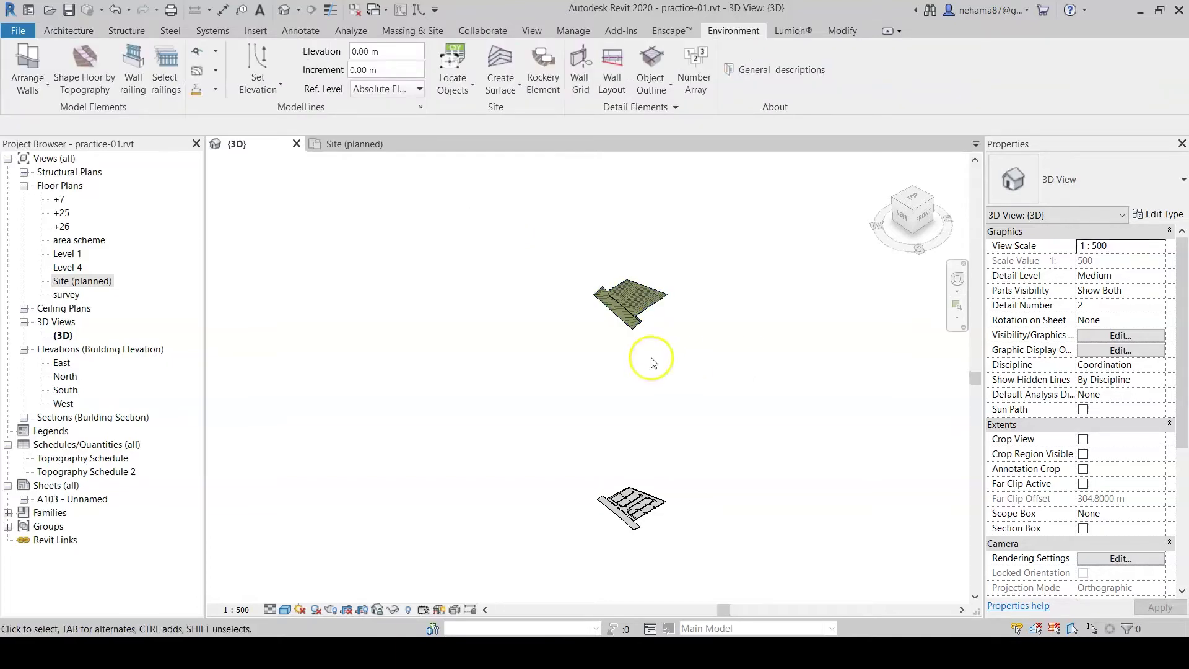
scroll(644, 508, up, 4)
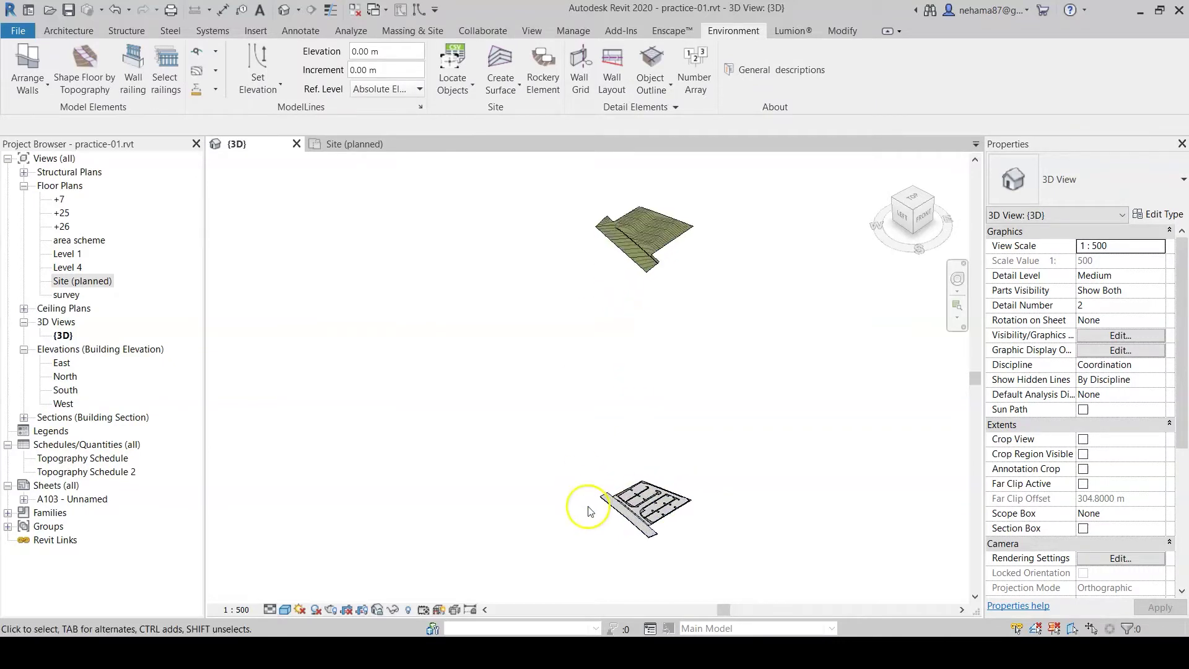
scroll(731, 505, up, 4)
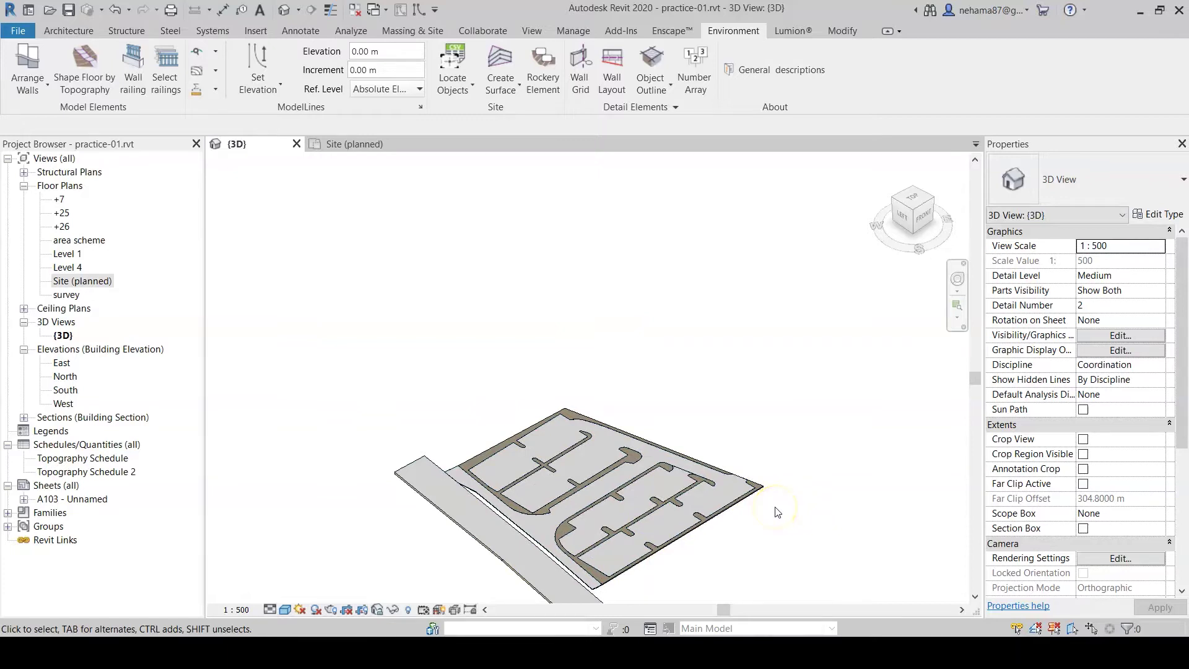
scroll(774, 507, down, 3)
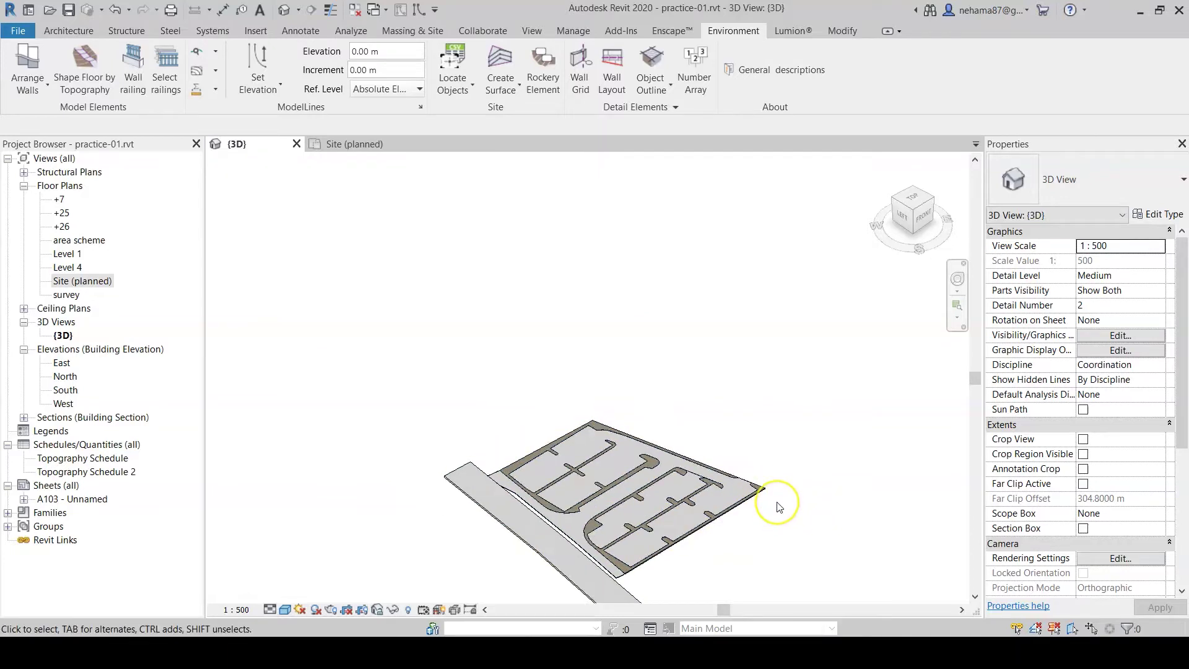
scroll(778, 506, down, 3)
middle_drag(869, 407, 703, 517)
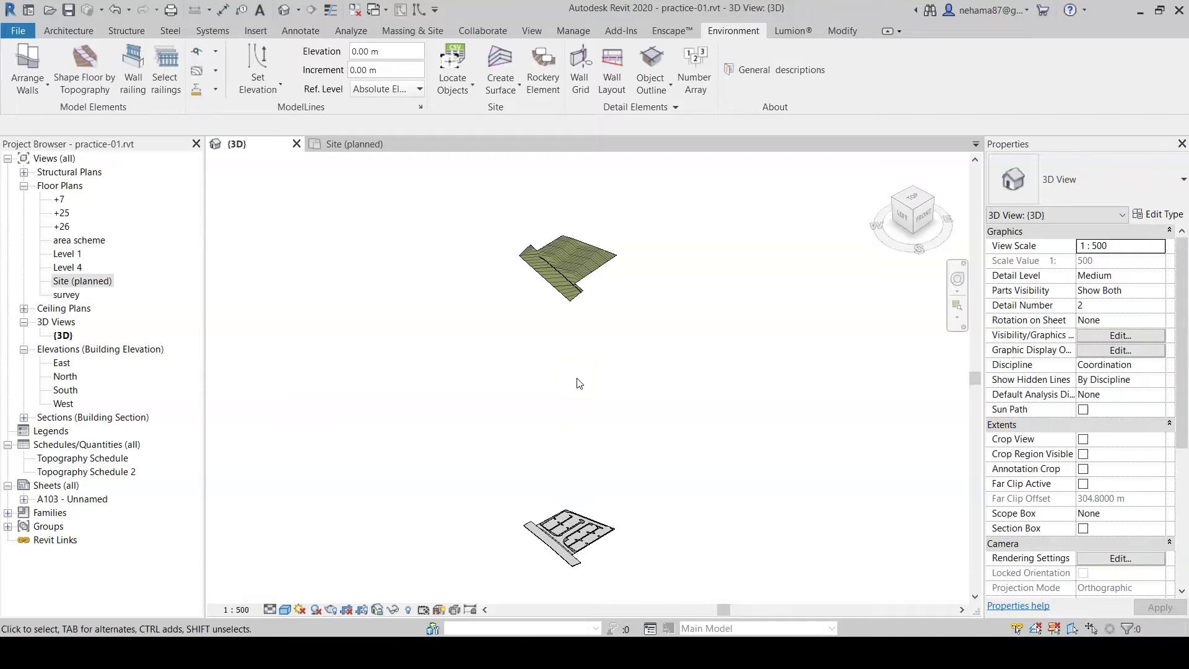
click(68, 32)
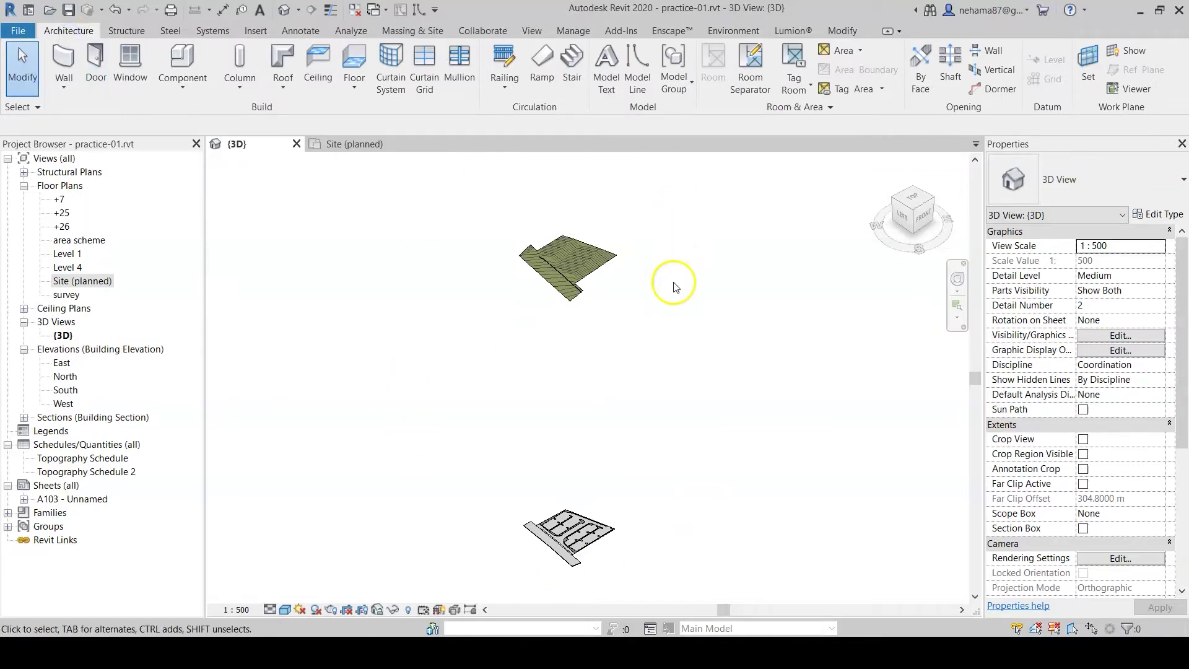
Shape the Squera Cover floor by the topography surface with points shifting 0.2 and Include points into contour of floor disabled.
scroll(560, 517, up, 5)
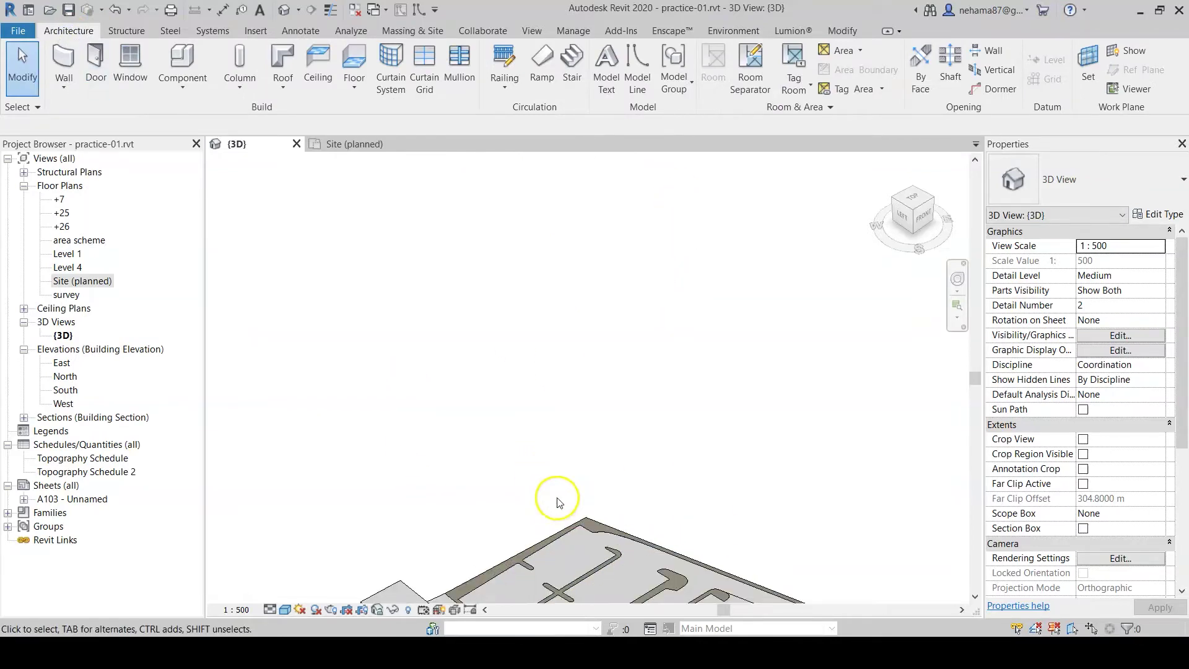
click(625, 532)
scroll(576, 440, down, 6)
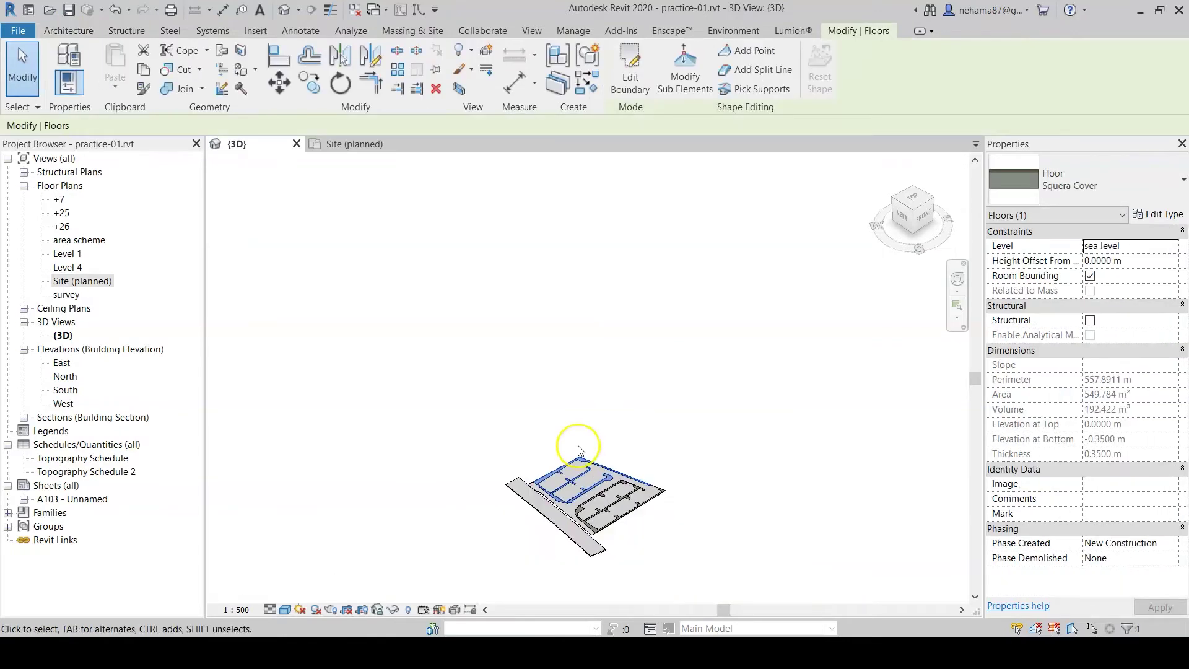
ctrl+click(594, 246)
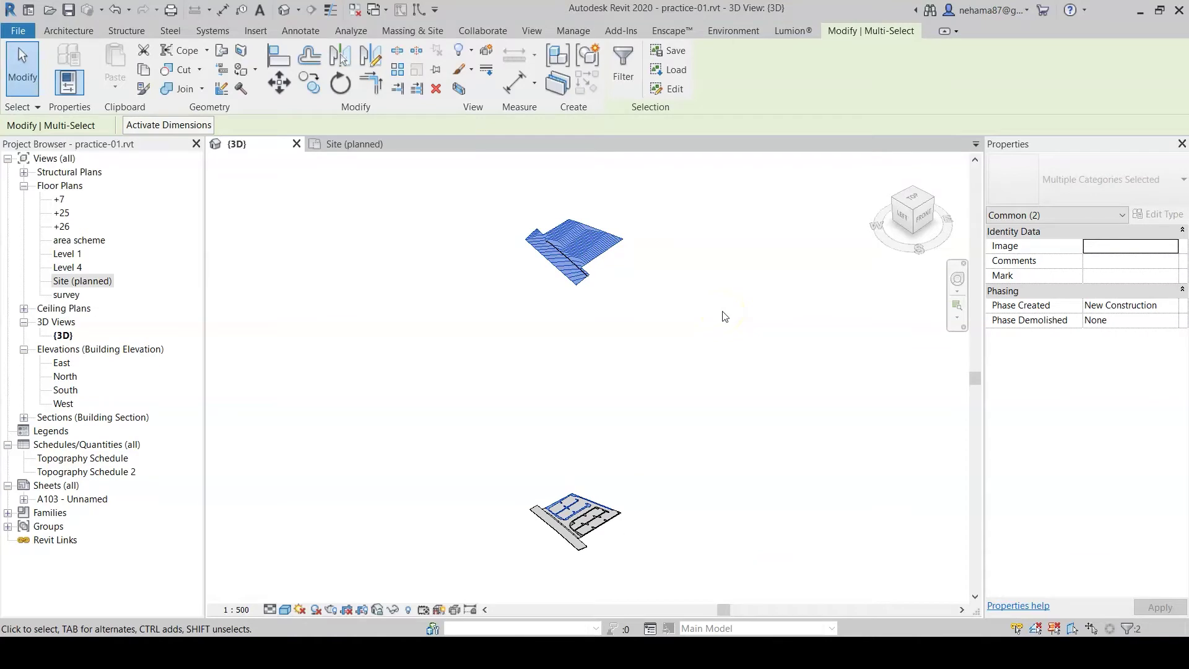
click(732, 34)
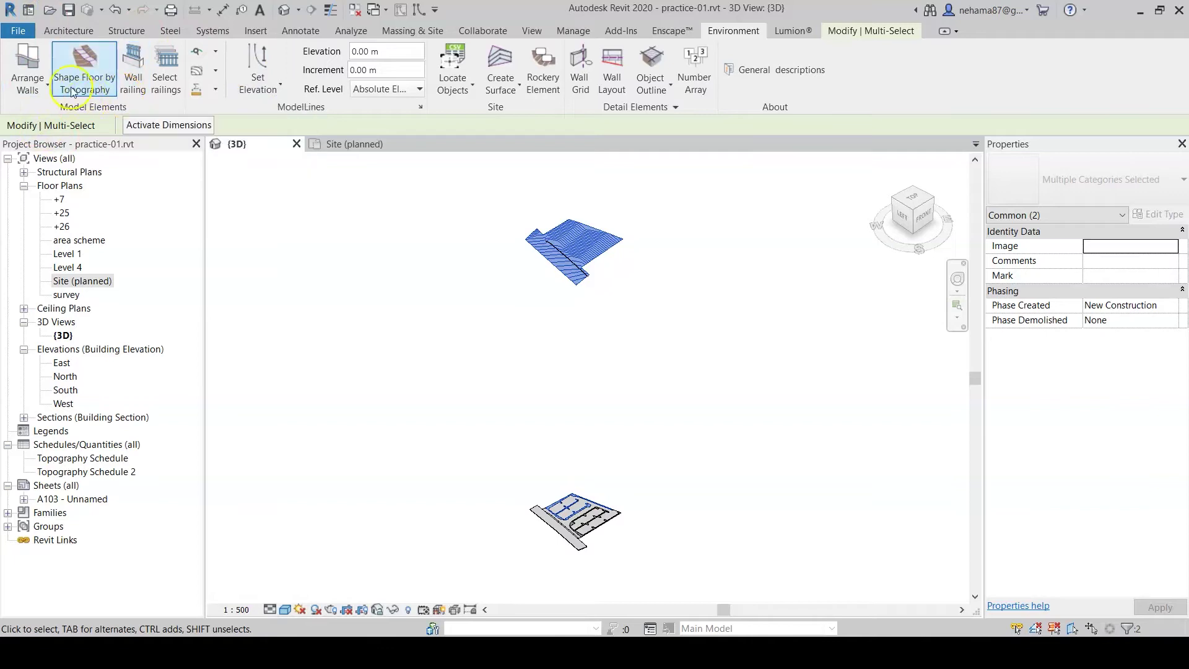
click(109, 82)
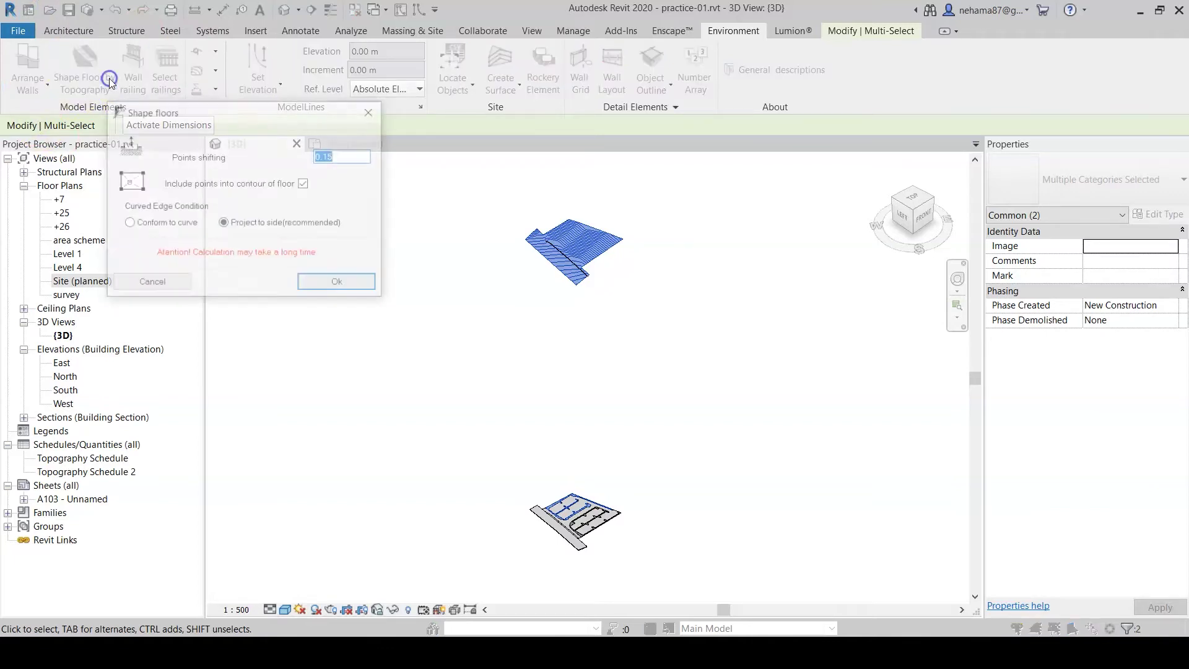
drag(244, 186, 797, 238)
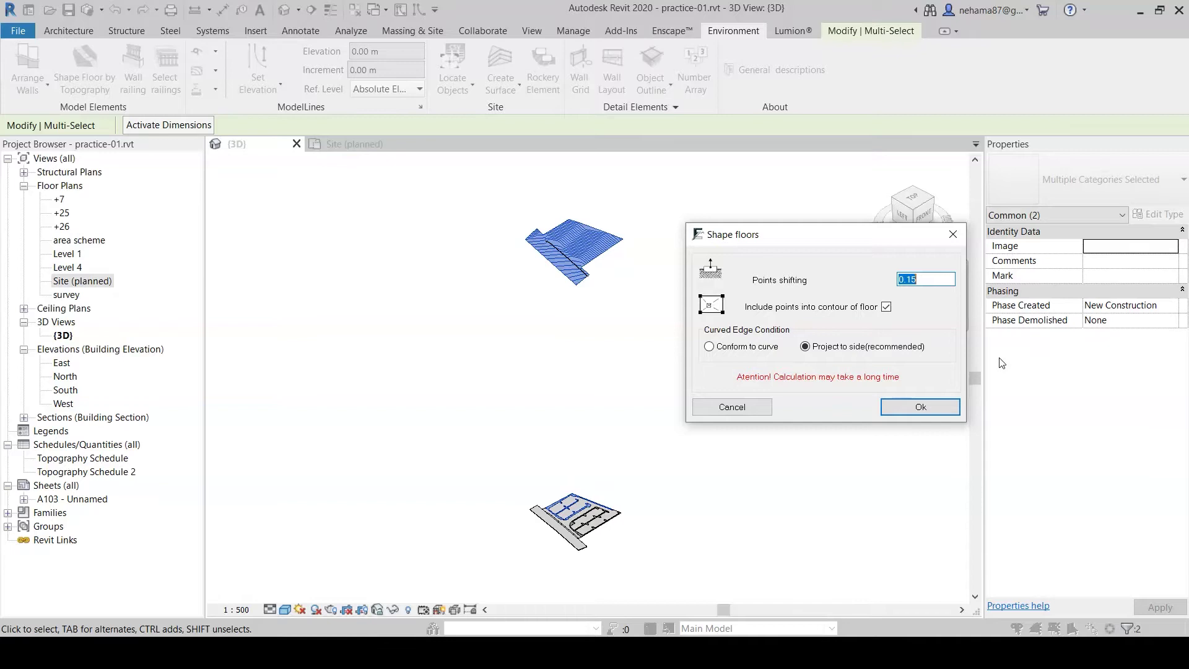
text(0.2)
click(887, 307)
click(927, 413)
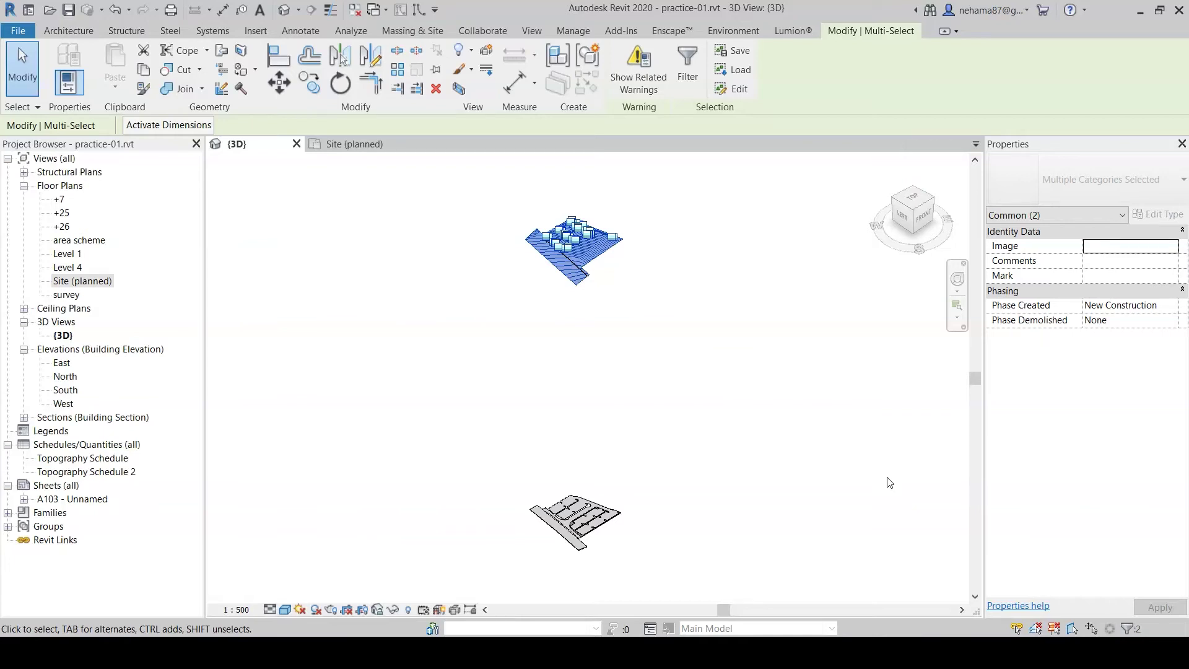
Examine the reshaped Squera Cover floor and its shape points against the topography in the 3D view.
scroll(552, 194, up, 5)
scroll(657, 288, up, 3)
click(680, 287)
scroll(600, 426, up, 2)
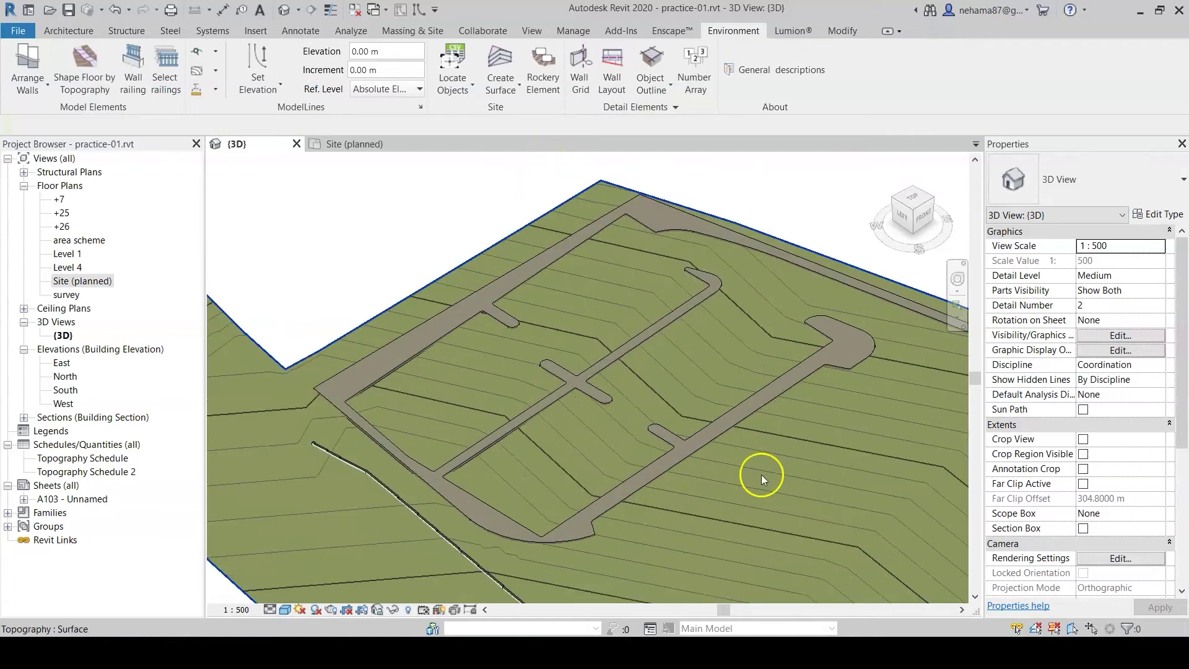
click(739, 427)
mouse_move(772, 448)
shift+middle_down()
mouse_move(713, 435)
mouse_move(650, 397)
mouse_move(697, 319)
mouse_move(850, 405)
mouse_move(821, 474)
mouse_move(773, 452)
shift+middle_up()
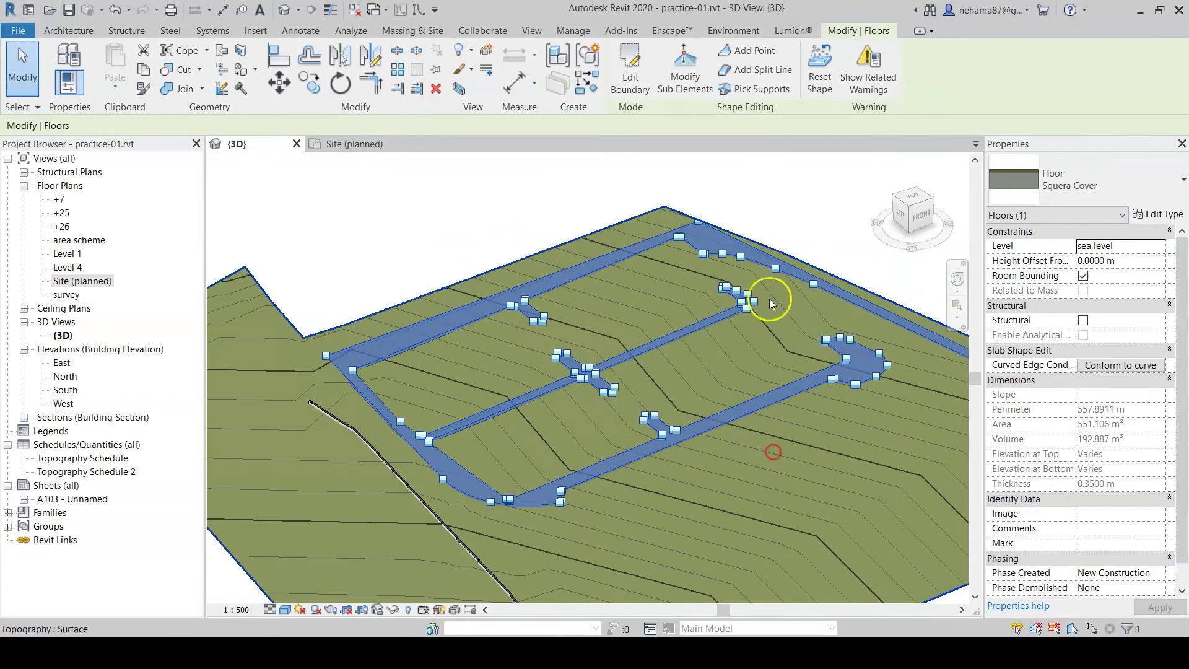
scroll(786, 322, up, 1)
scroll(829, 252, up, 5)
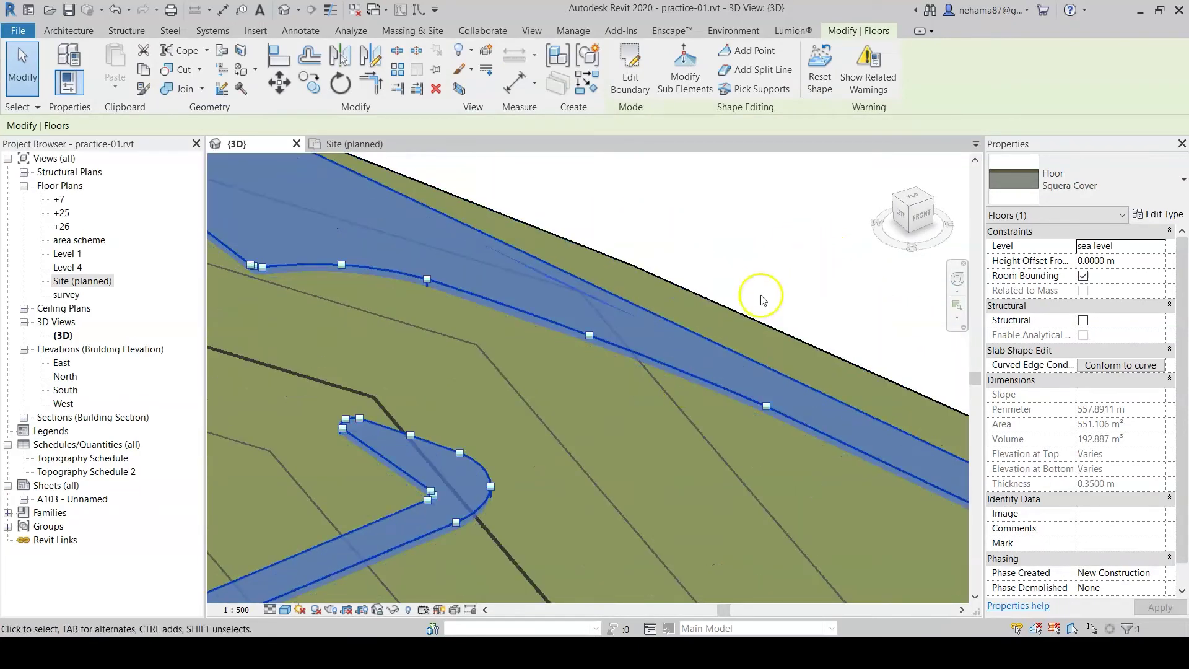
click(761, 297)
scroll(761, 298, down, 5)
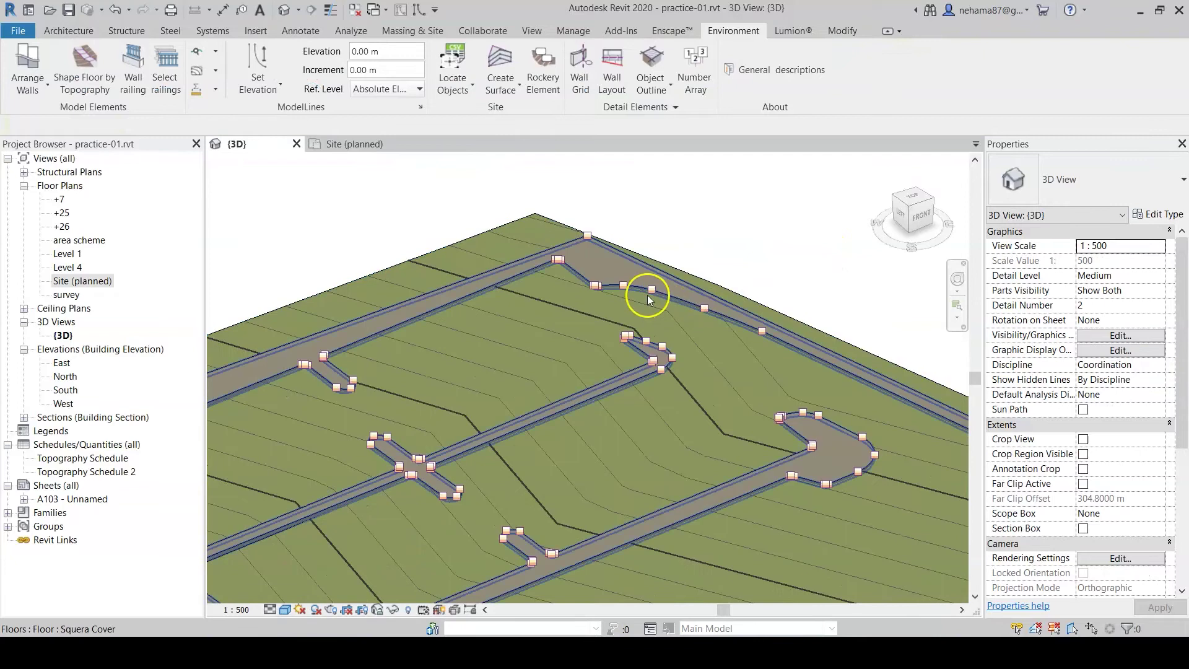
click(643, 295)
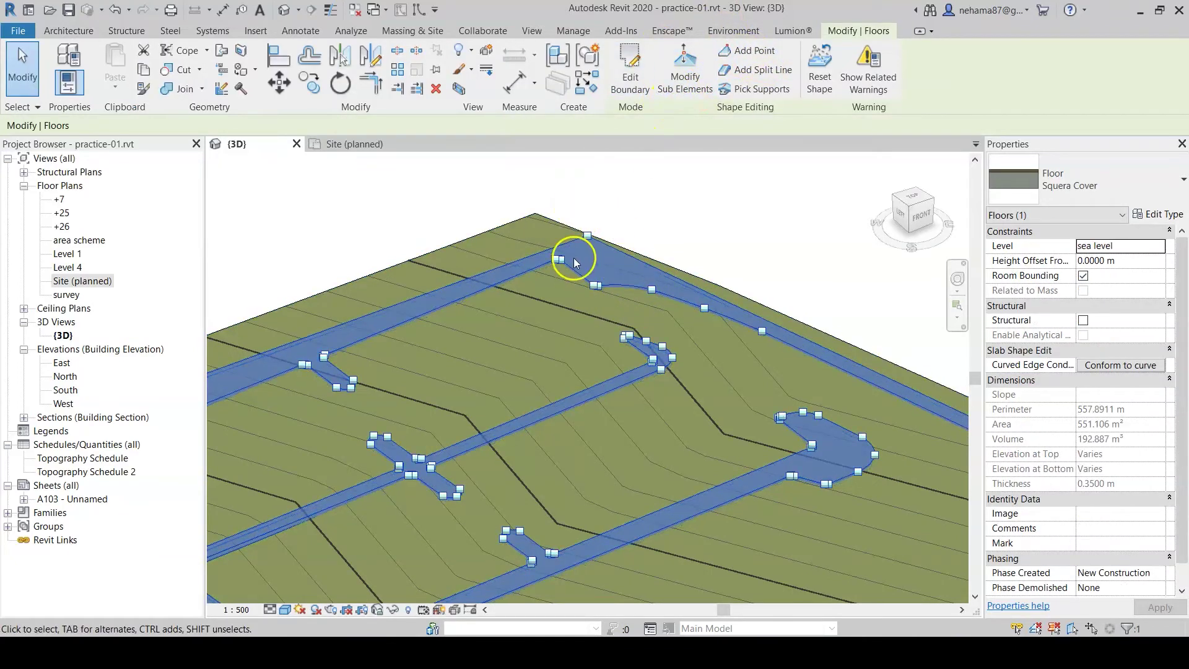
scroll(568, 257, up, 4)
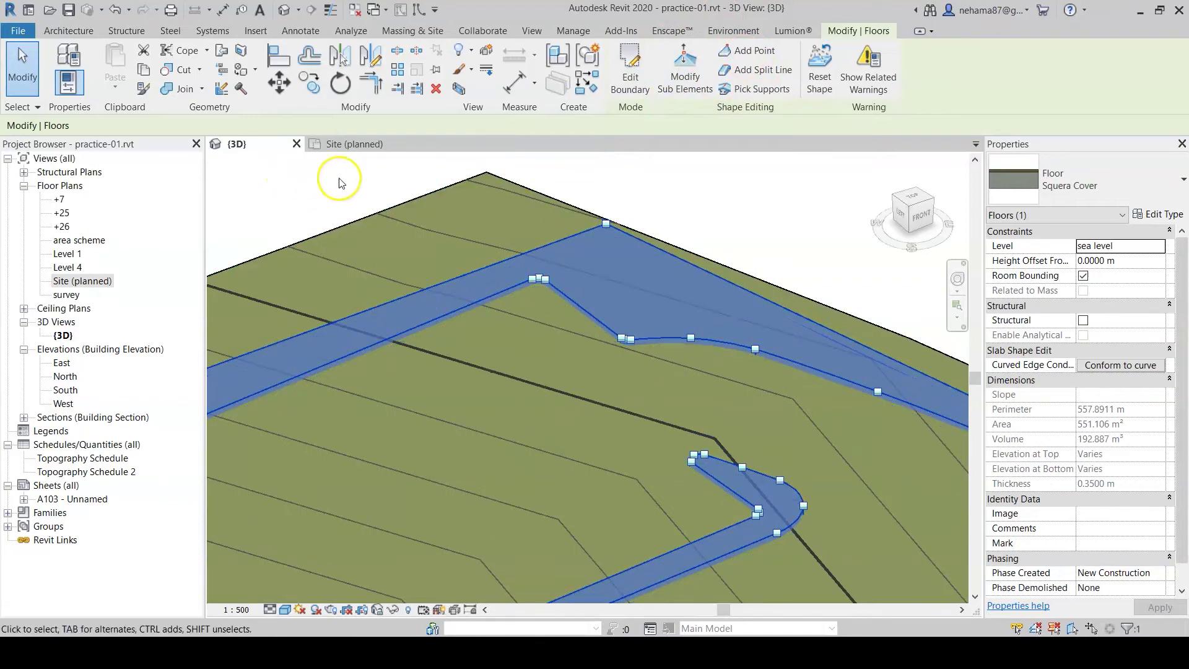
scroll(597, 295, down, 5)
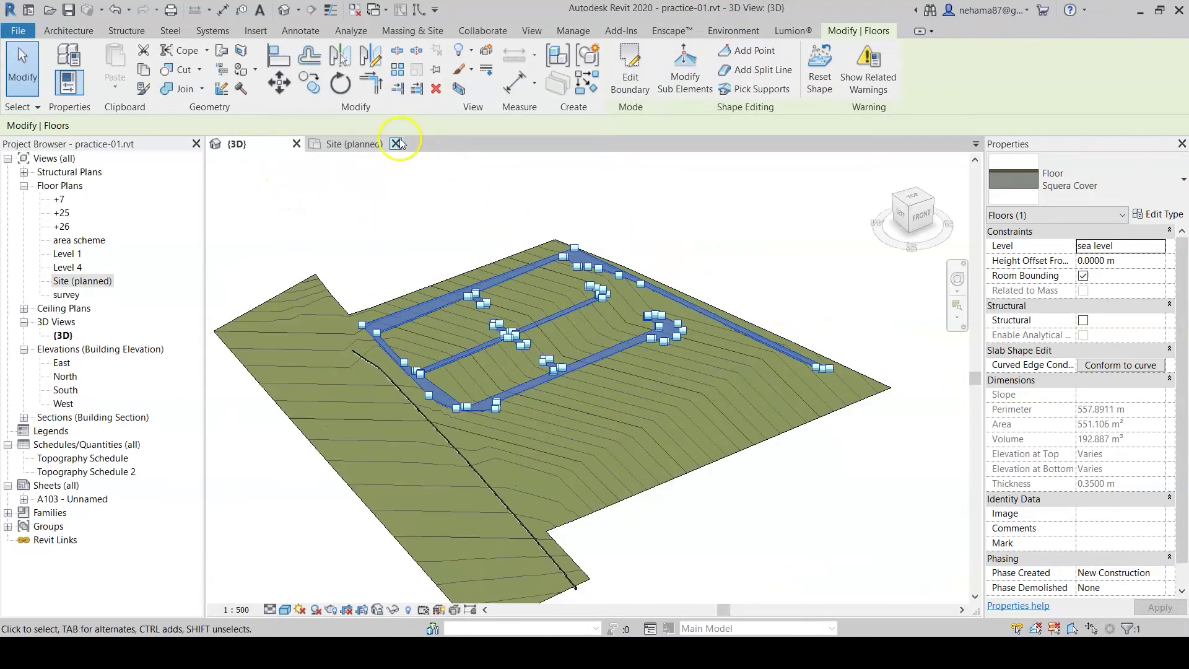
Check the shaped floor's heights against the contour lines in the Site (planned) floor plan with Spot Elevation, without placing an annotation.
click(348, 149)
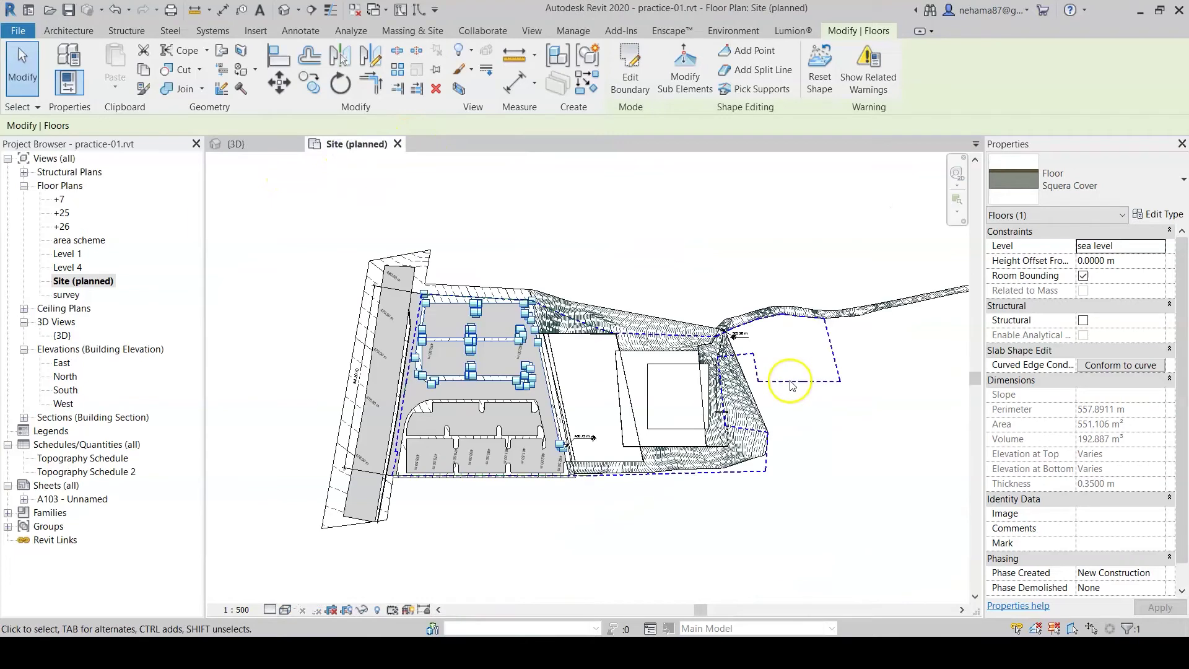
scroll(443, 302, up, 4)
key(Escape)
scroll(589, 446, up, 5)
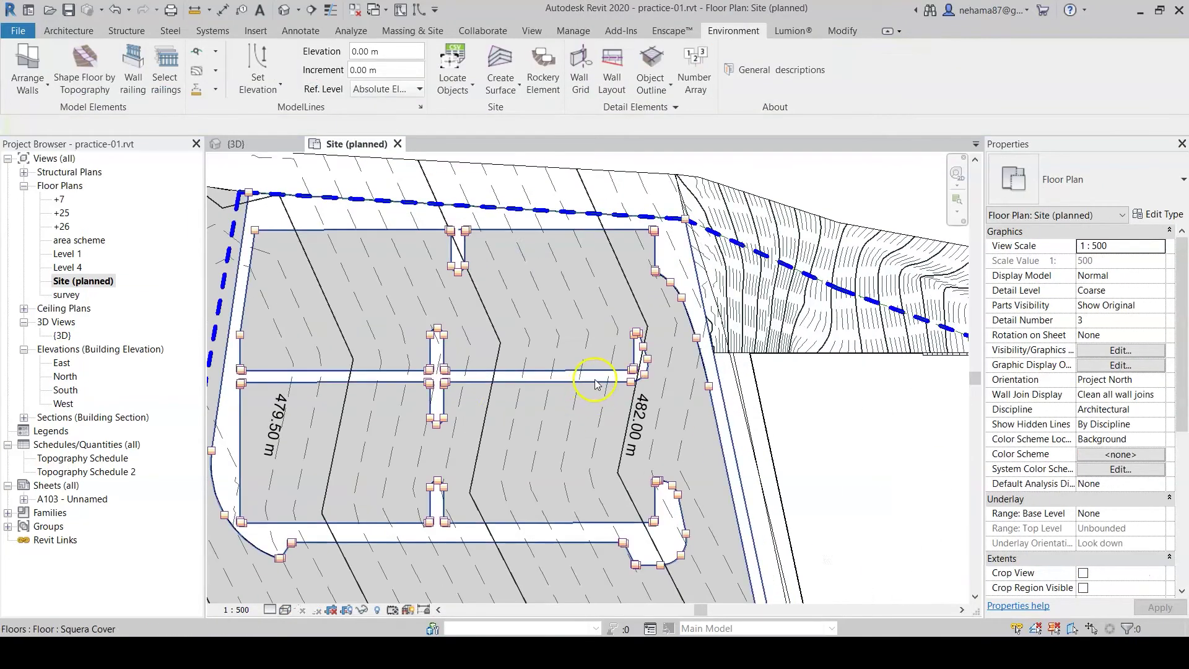
scroll(646, 414, up, 2)
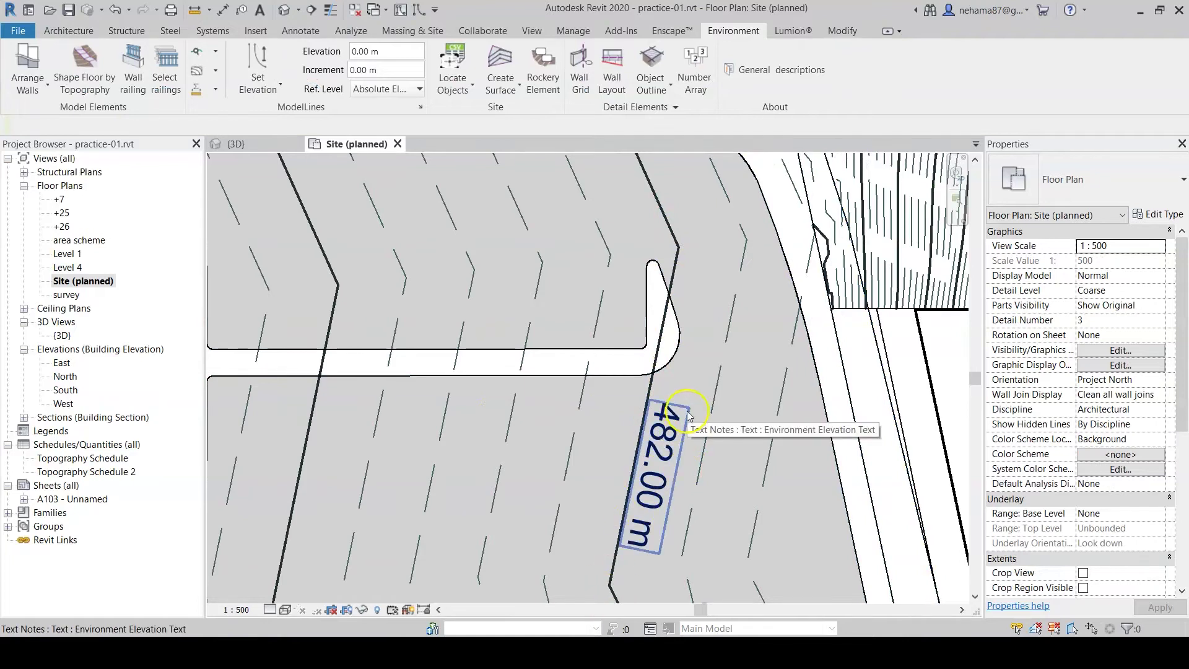
click(671, 337)
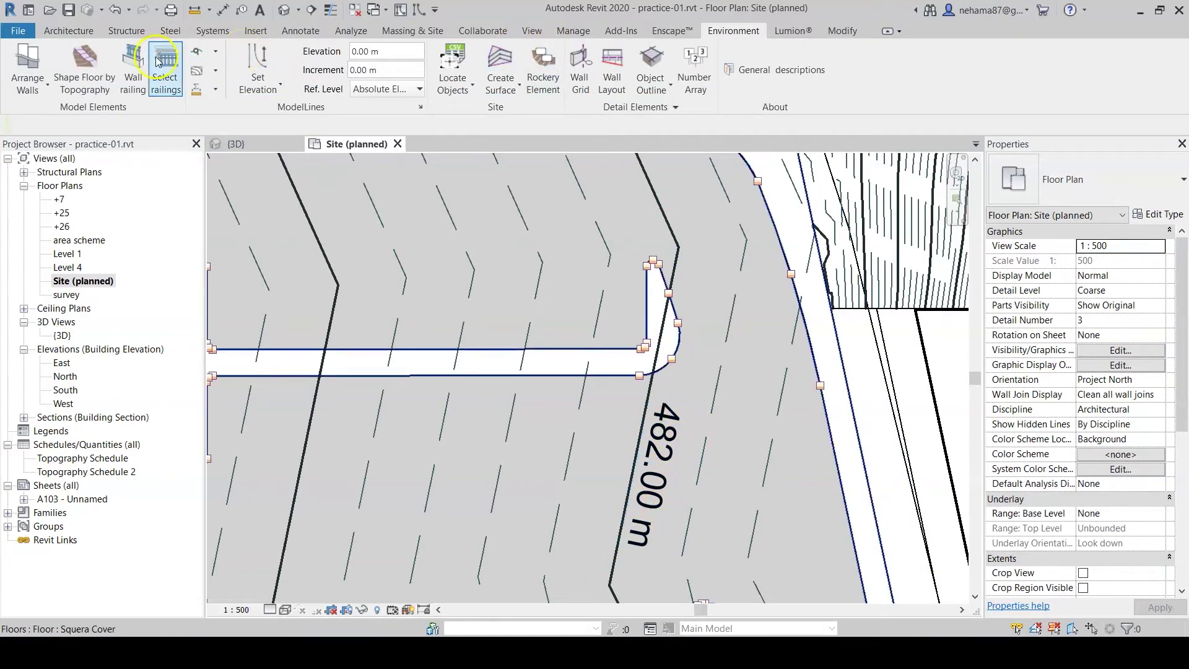
click(84, 34)
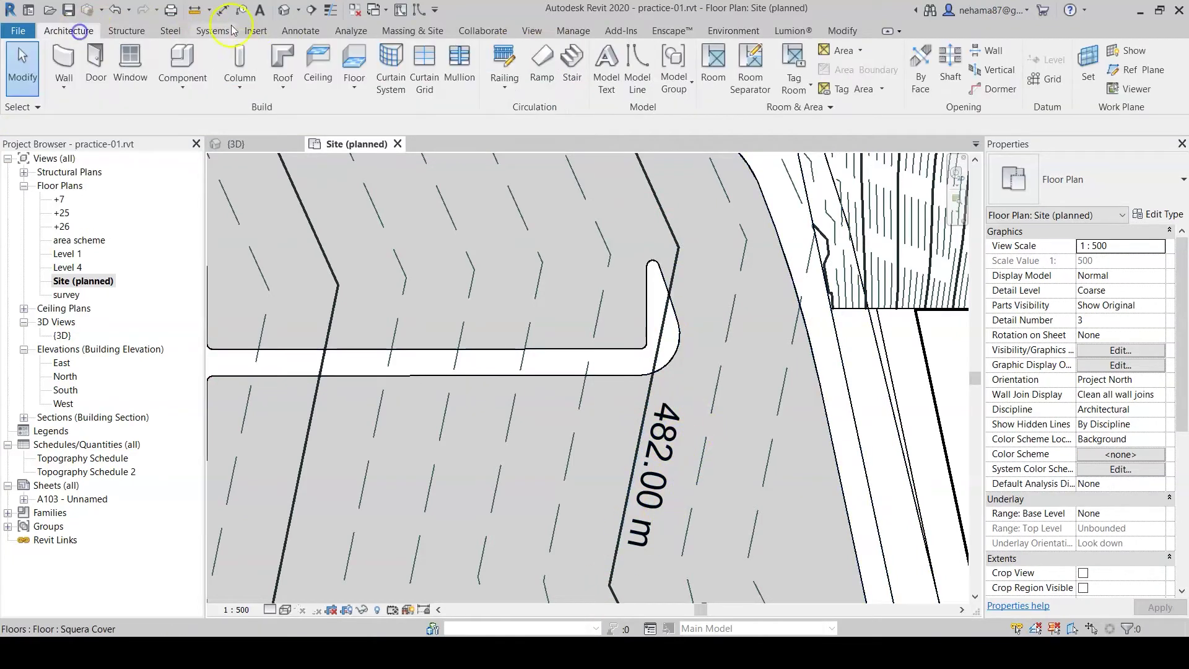
click(307, 30)
click(263, 46)
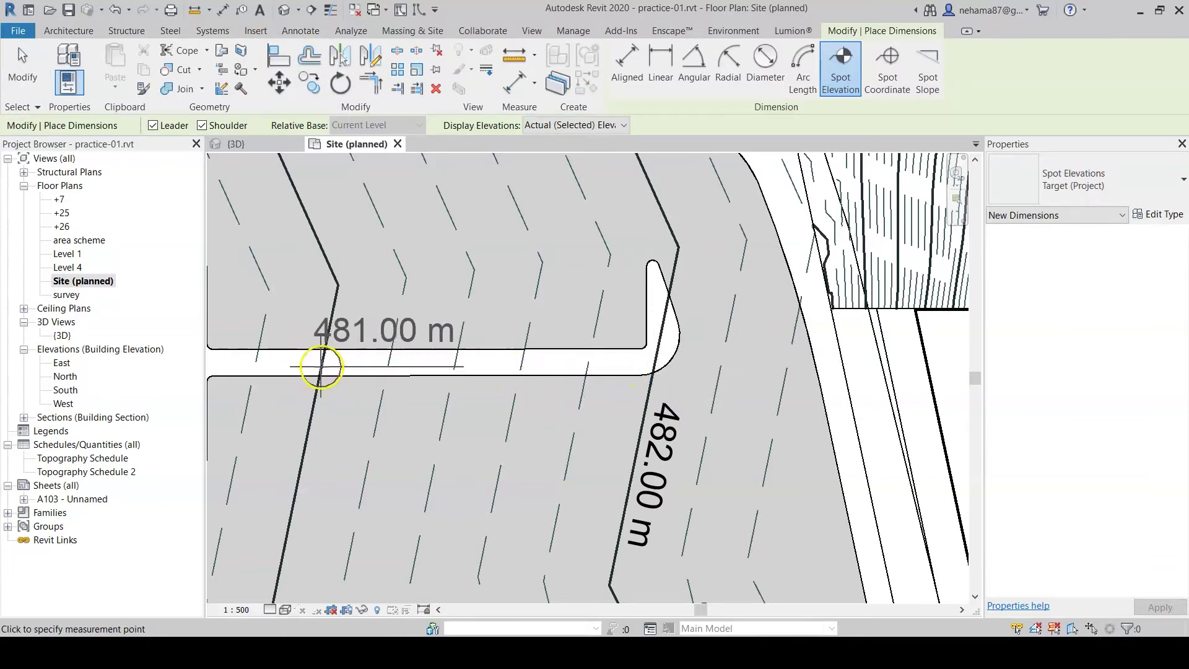
key(Escape)
key(Escape)
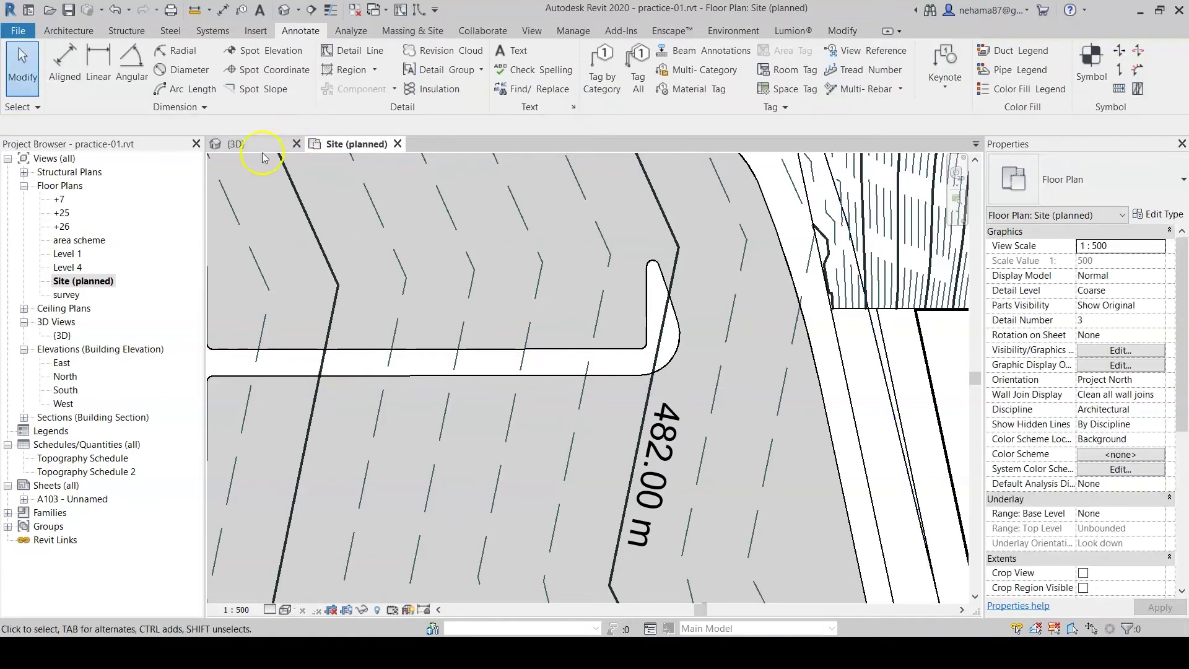
In the 3D view, shape the Generic 20 cm floor by the topography with points shifting 0 and Include points into contour of floor enabled.
click(262, 148)
scroll(713, 243, down, 5)
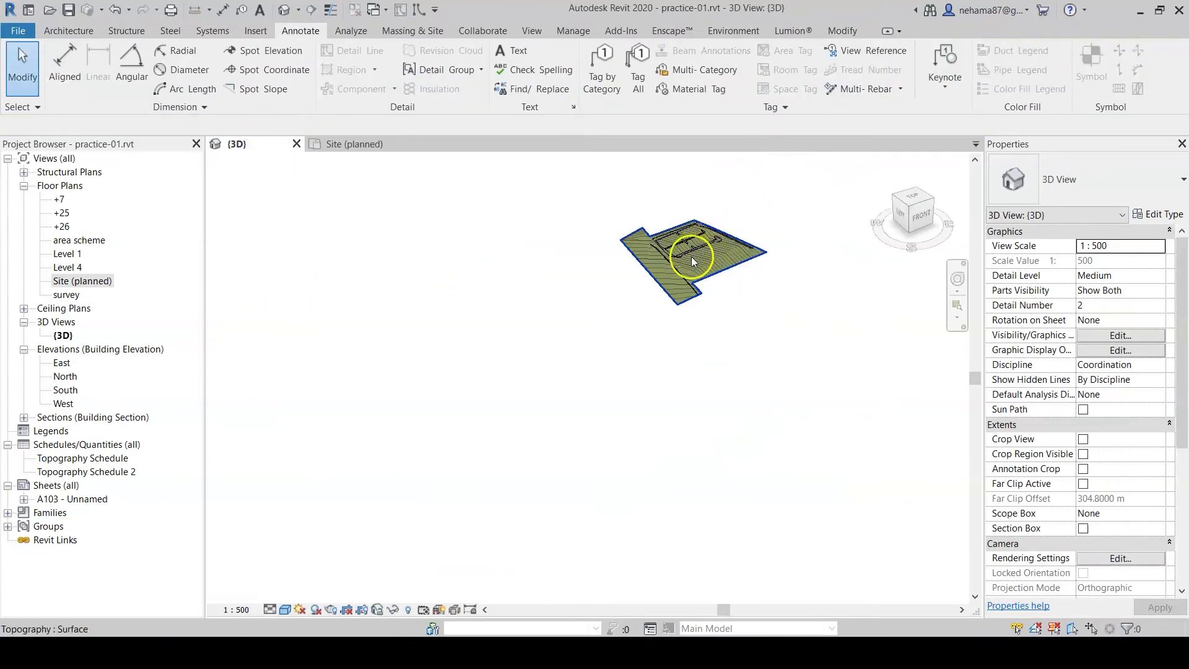
scroll(695, 447, up, 5)
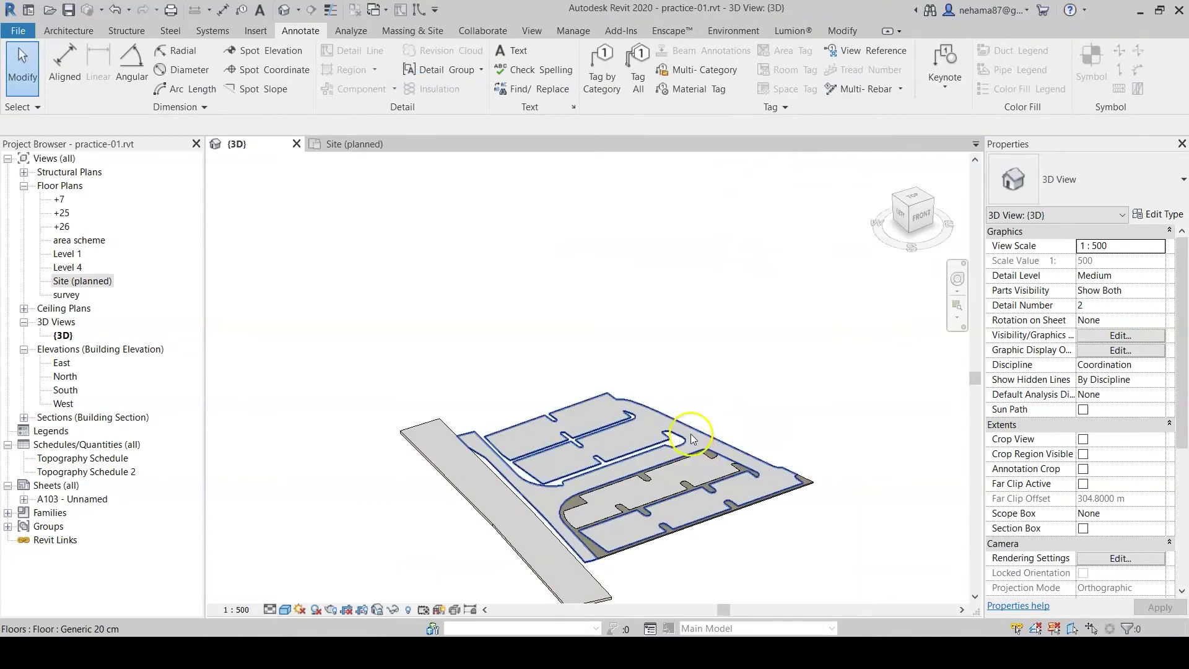
click(696, 451)
scroll(754, 470, down, 5)
scroll(774, 298, up, 2)
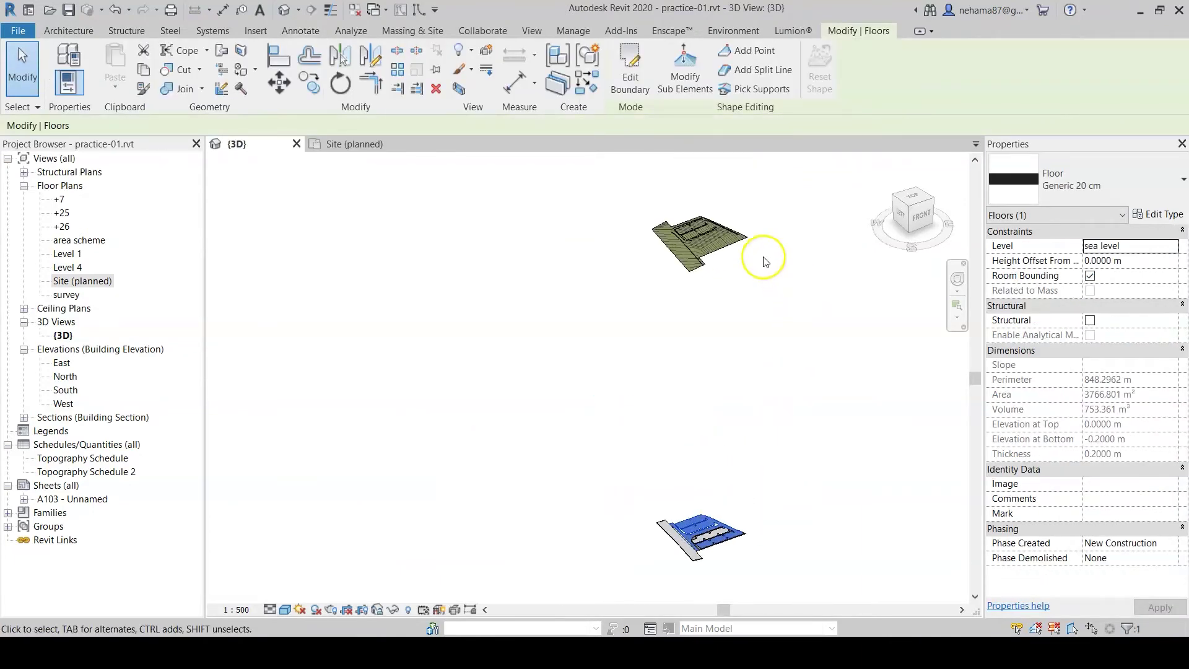
ctrl+click(722, 251)
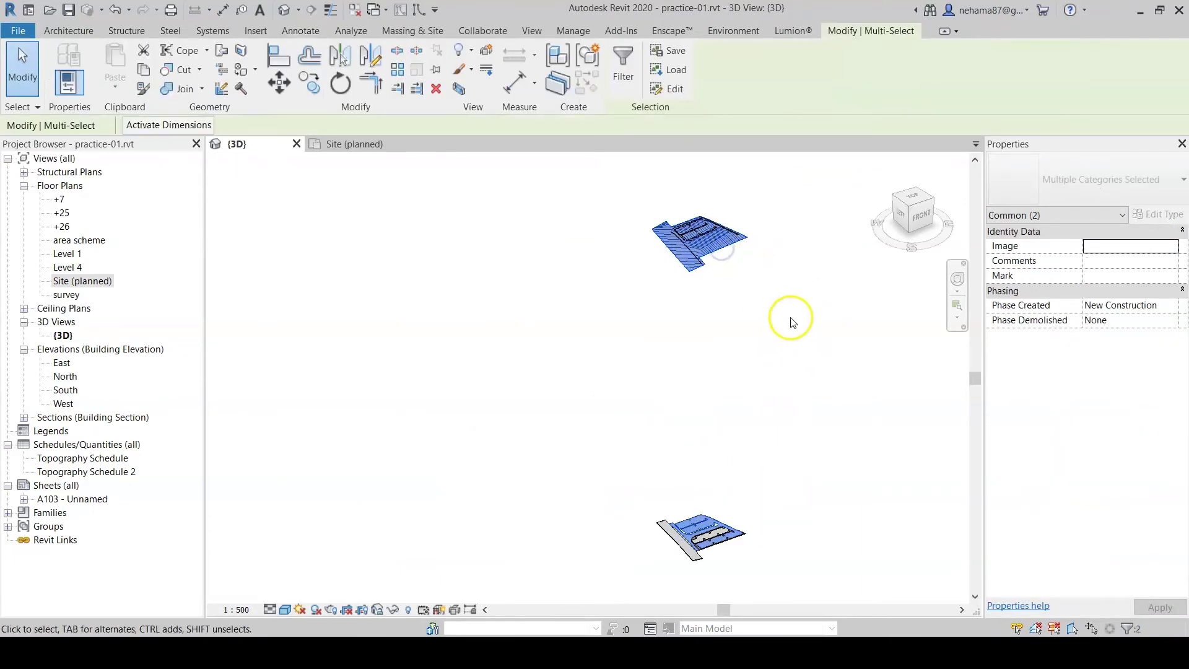
click(742, 36)
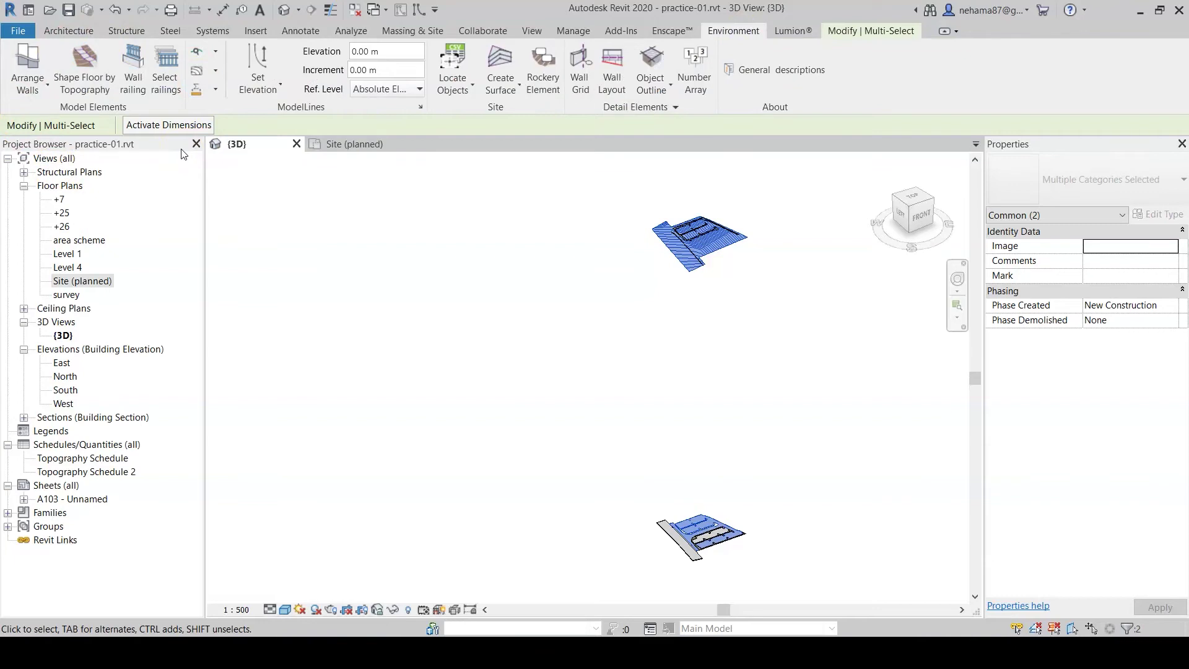
click(101, 56)
drag(233, 129, 367, 175)
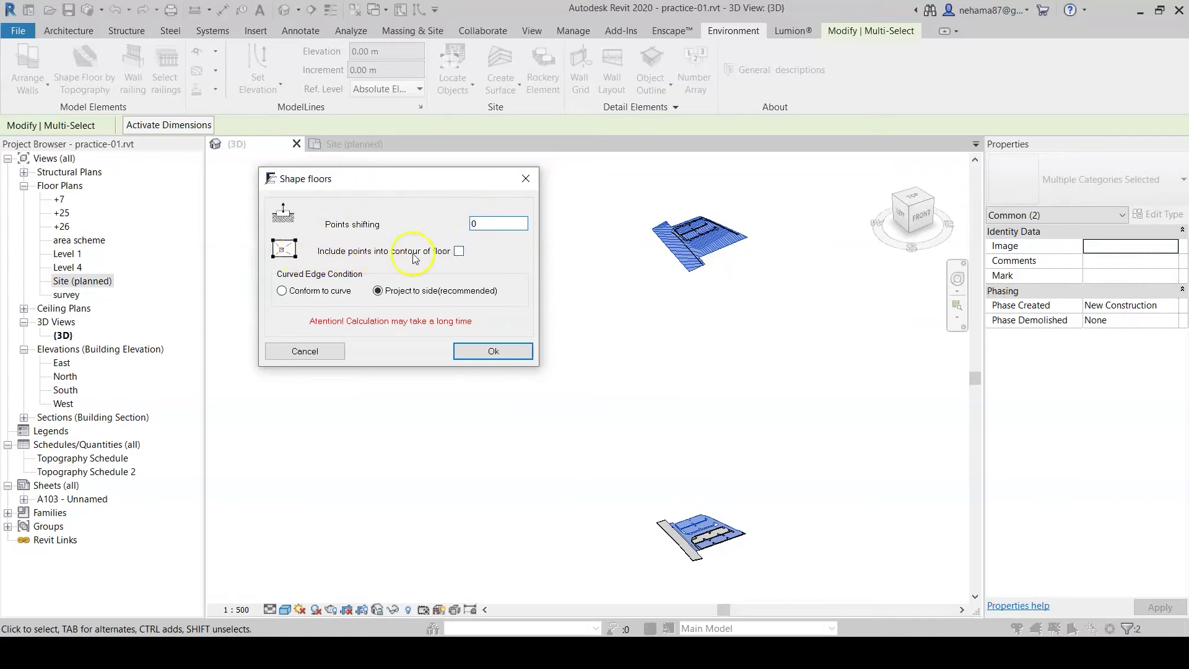
click(459, 251)
click(476, 352)
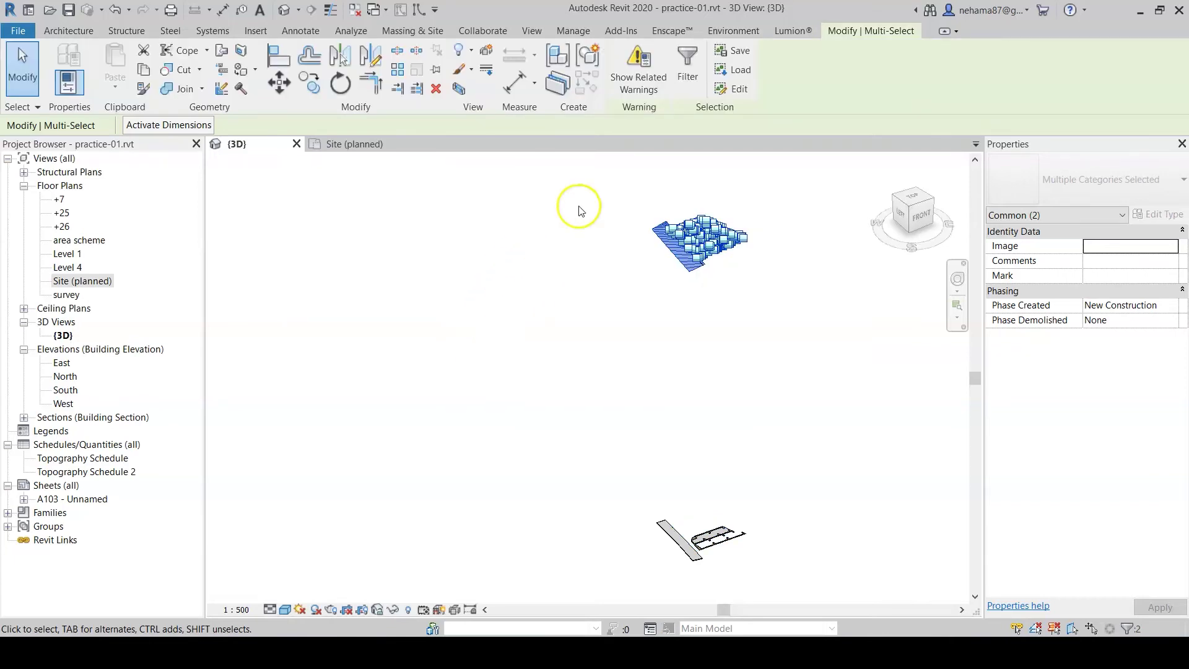
scroll(765, 192, up, 6)
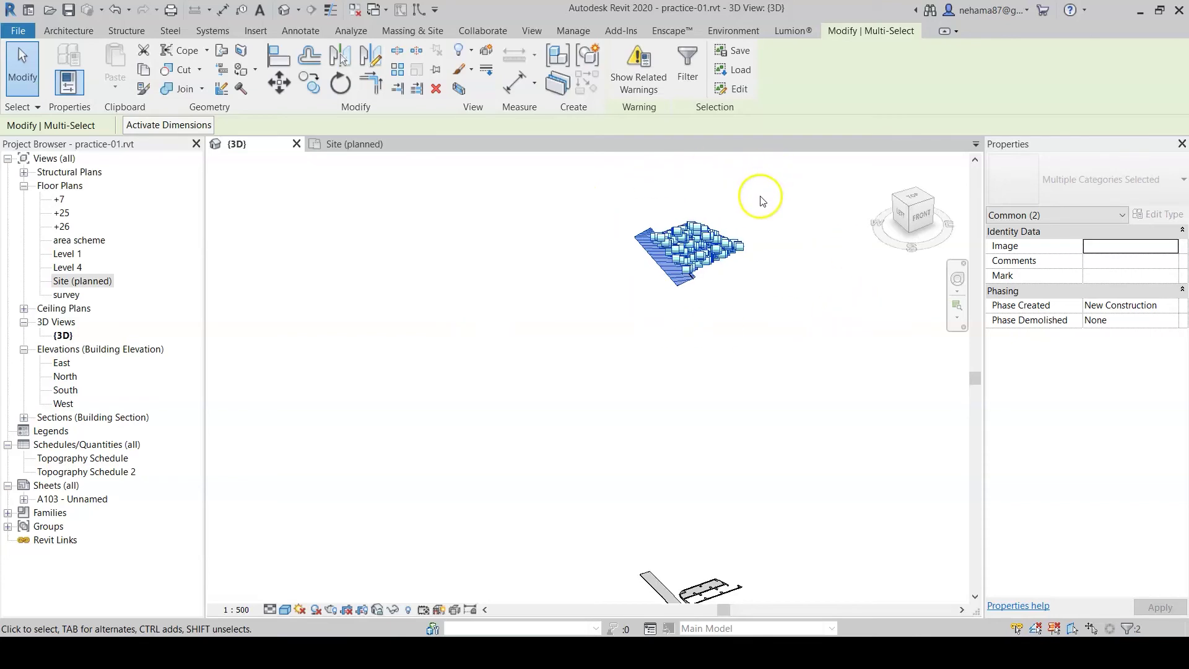
click(703, 269)
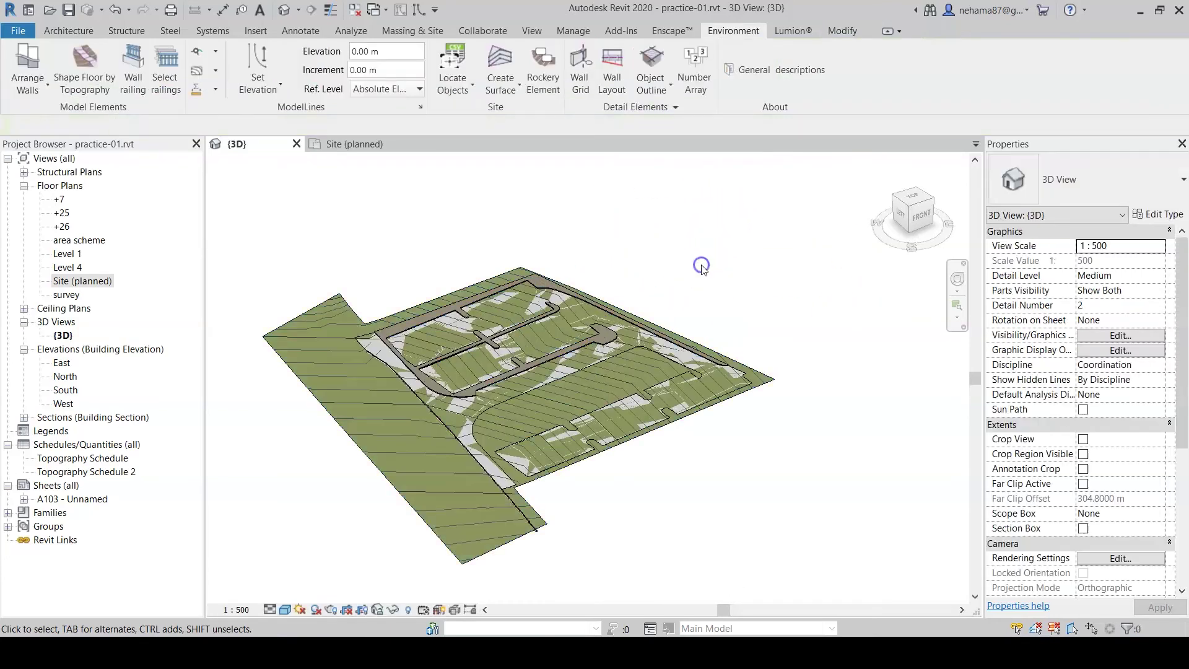
Temporarily hide the topography surface in the 3D view so only the shaped floors are displayed.
scroll(322, 286, up, 5)
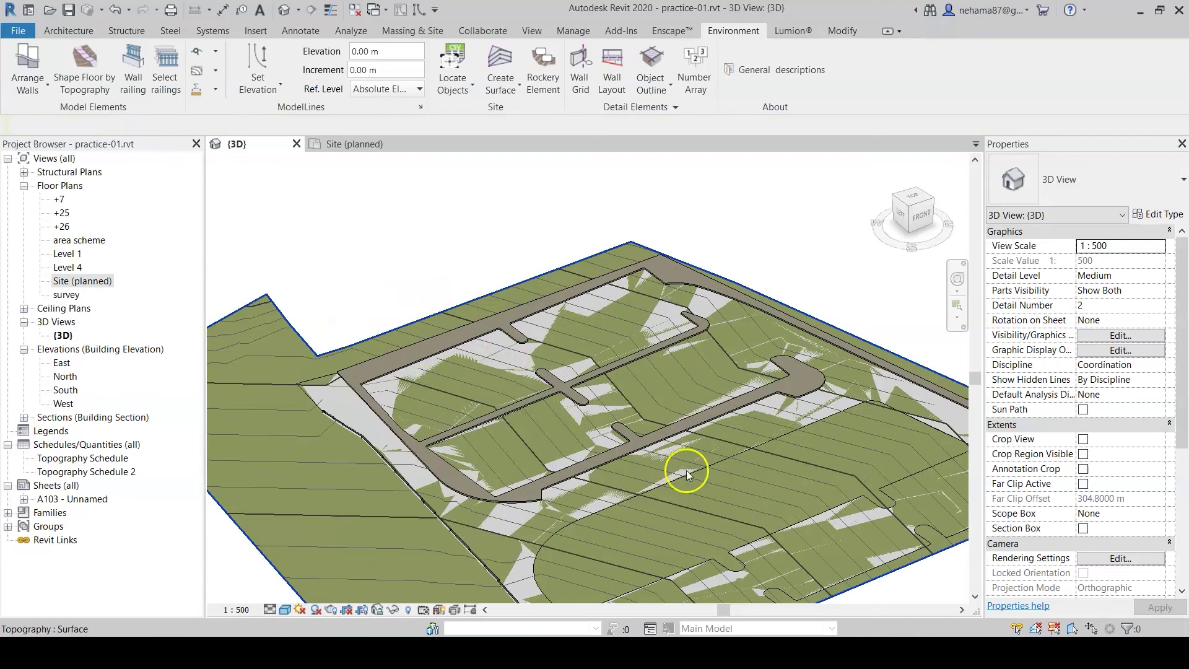
click(437, 316)
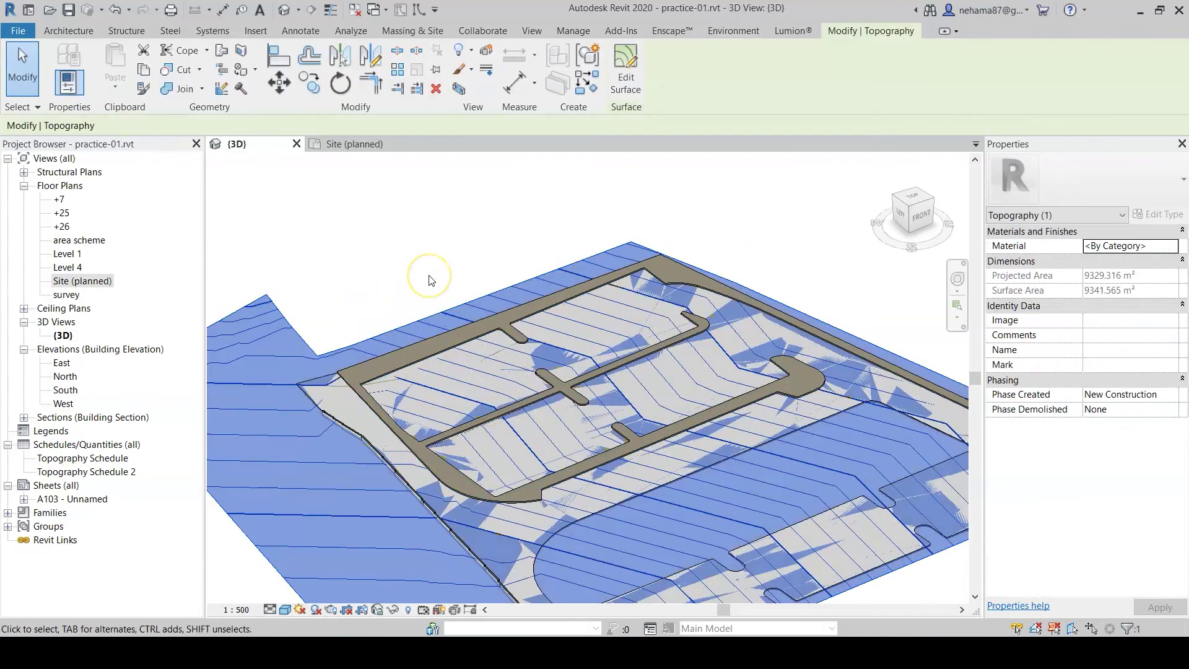
key(h)
key(h)
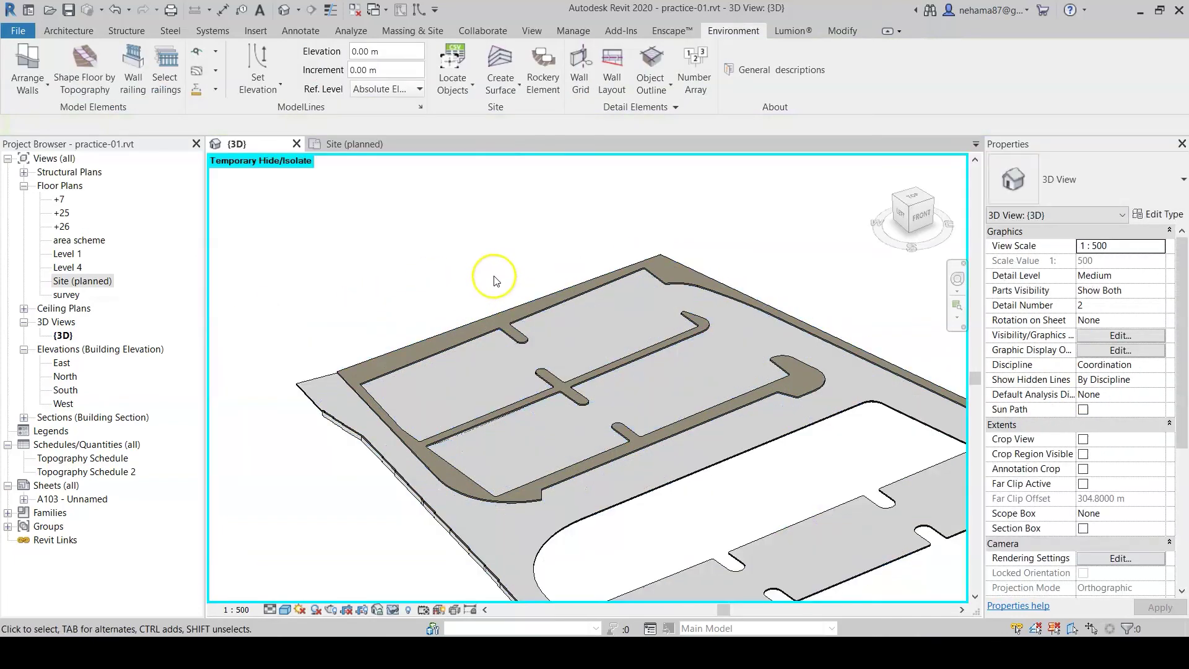
Examine the Generic 20 cm floor's shape points and split lines with Modify Sub Elements, leaving them unedited.
scroll(828, 313, up, 5)
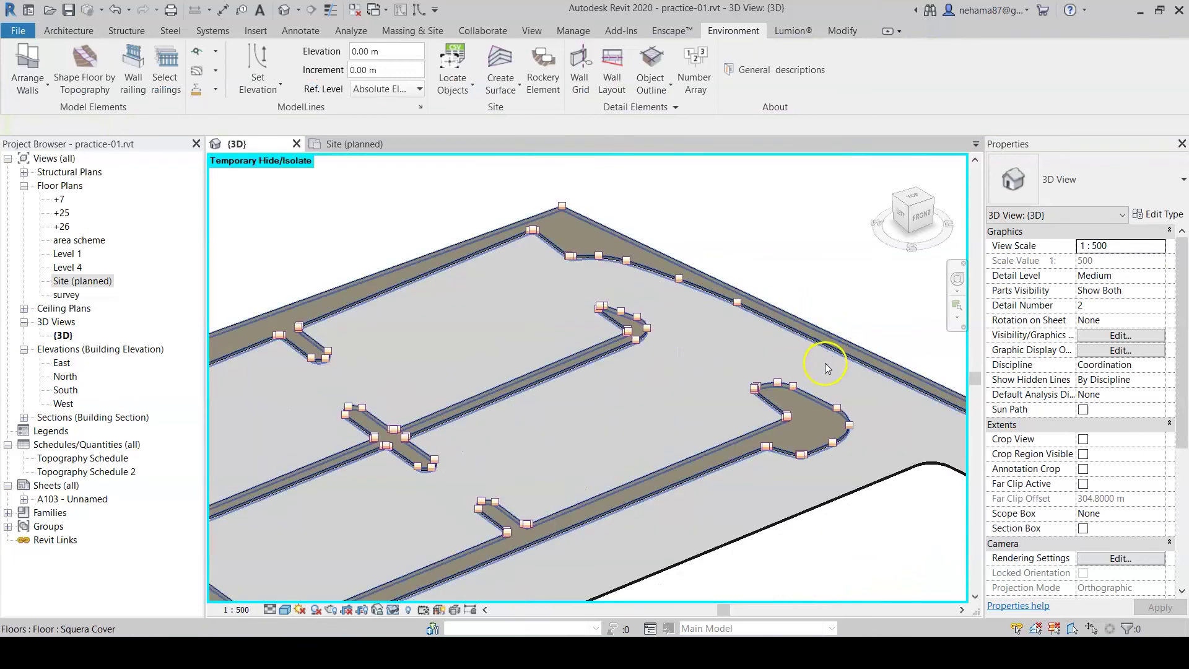
mouse_move(804, 358)
shift+middle_down()
mouse_move(731, 334)
mouse_move(618, 428)
shift+middle_up()
click(610, 424)
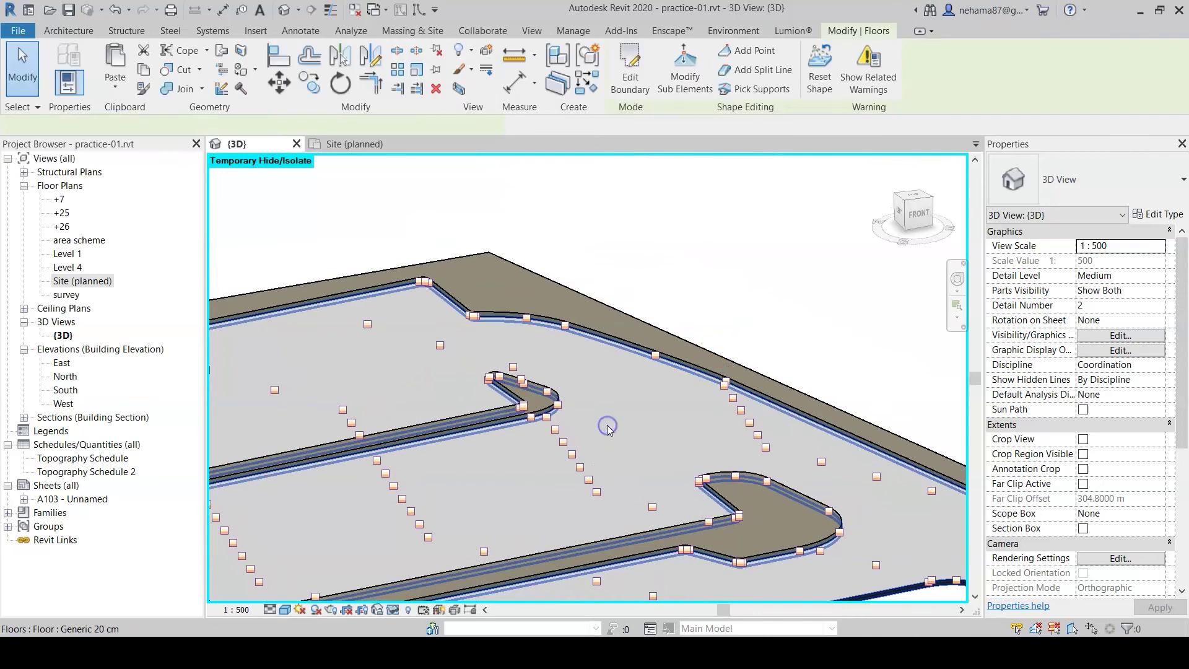
click(685, 73)
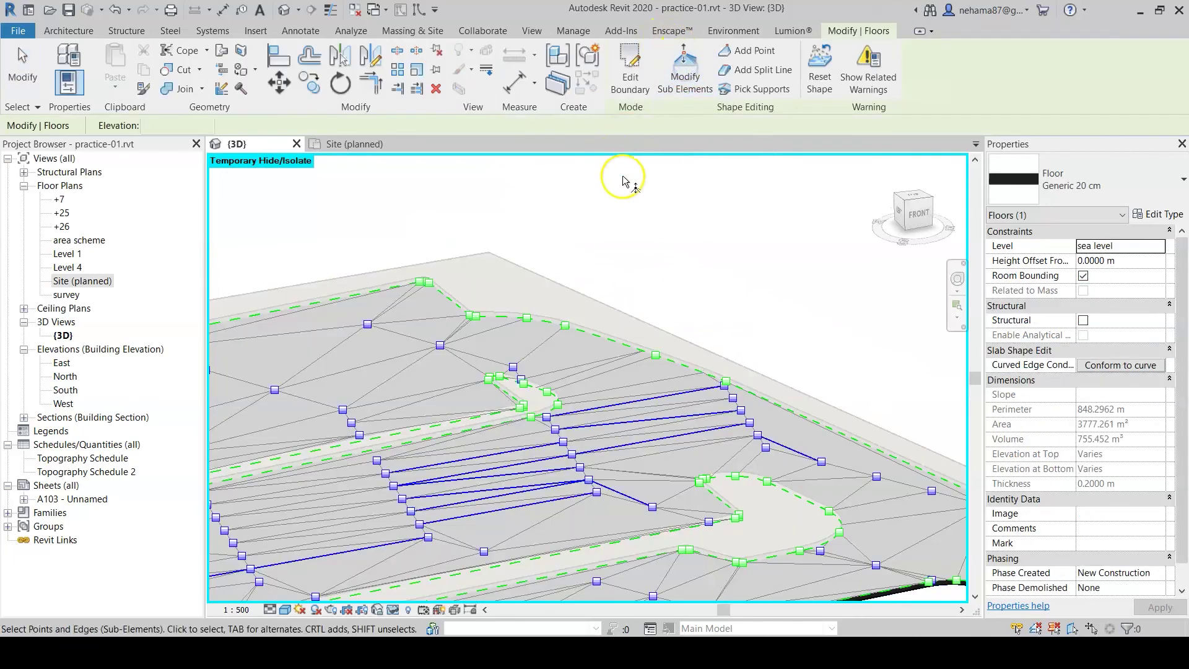
scroll(771, 222, down, 2)
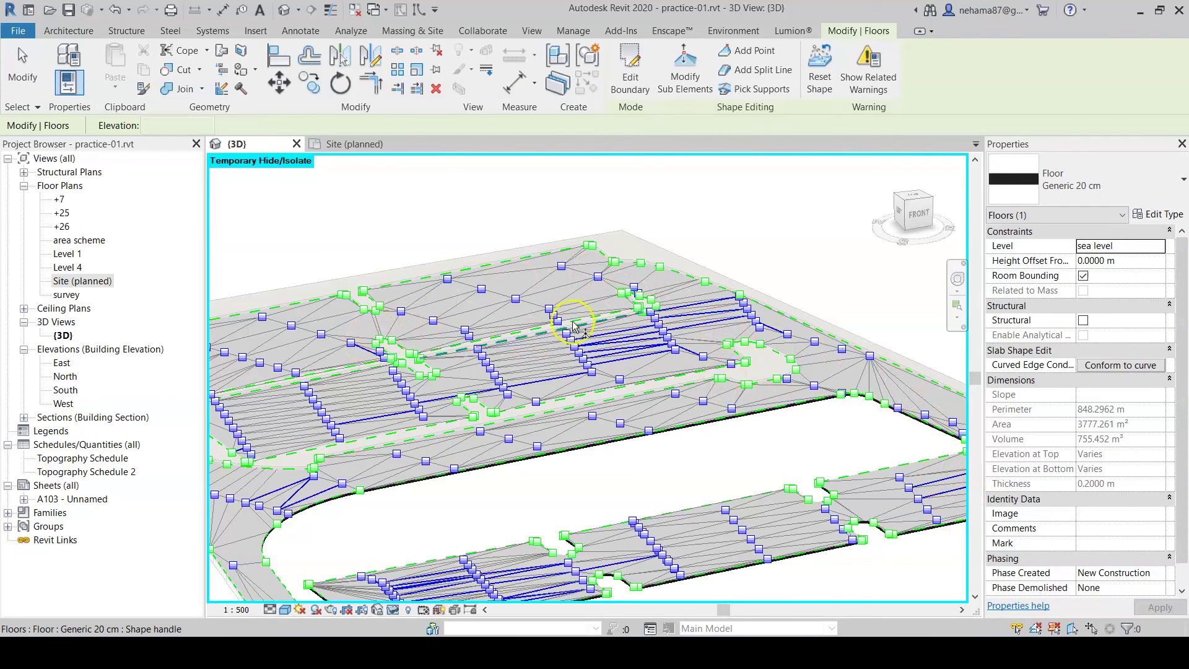
scroll(836, 267, up, 1)
scroll(836, 267, up, 3)
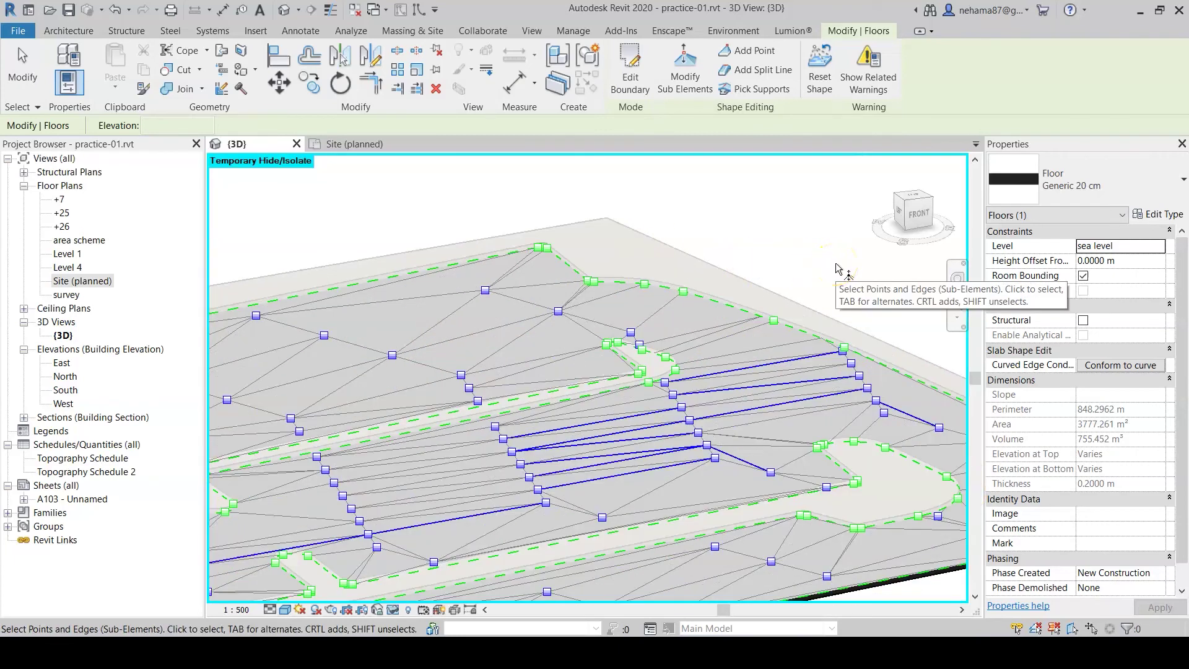
click(774, 237)
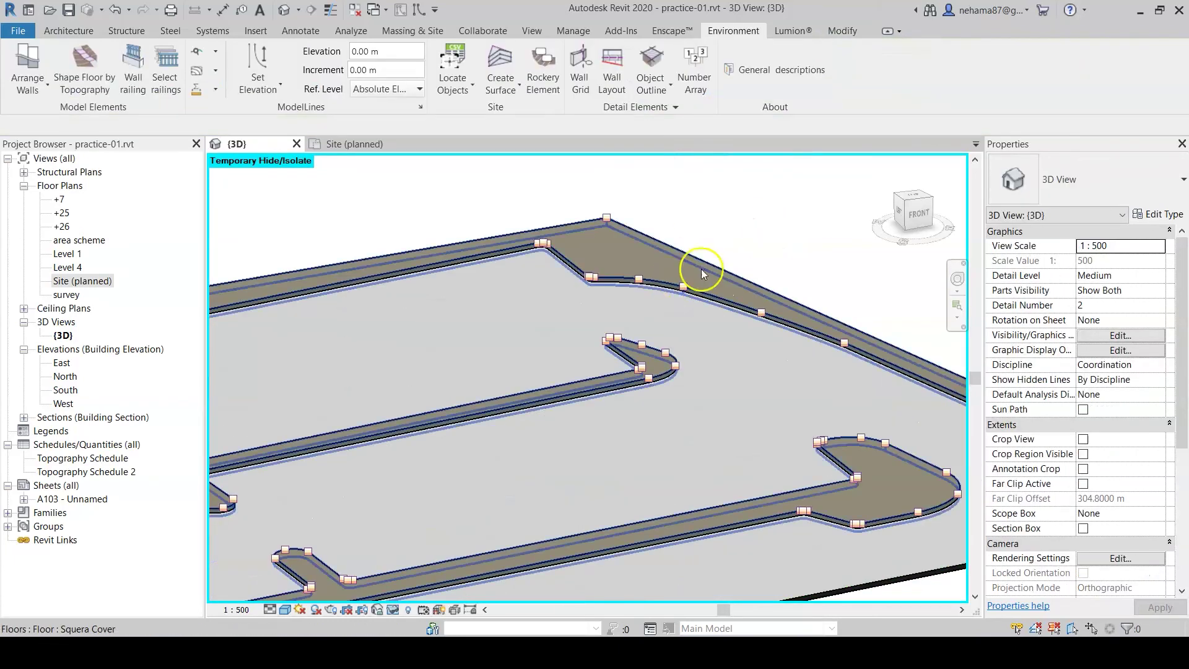
Inspect the Squera Cover floor's edges against the adjoining Generic 20 cm floor, from close up and across the whole site.
scroll(713, 243, up, 3)
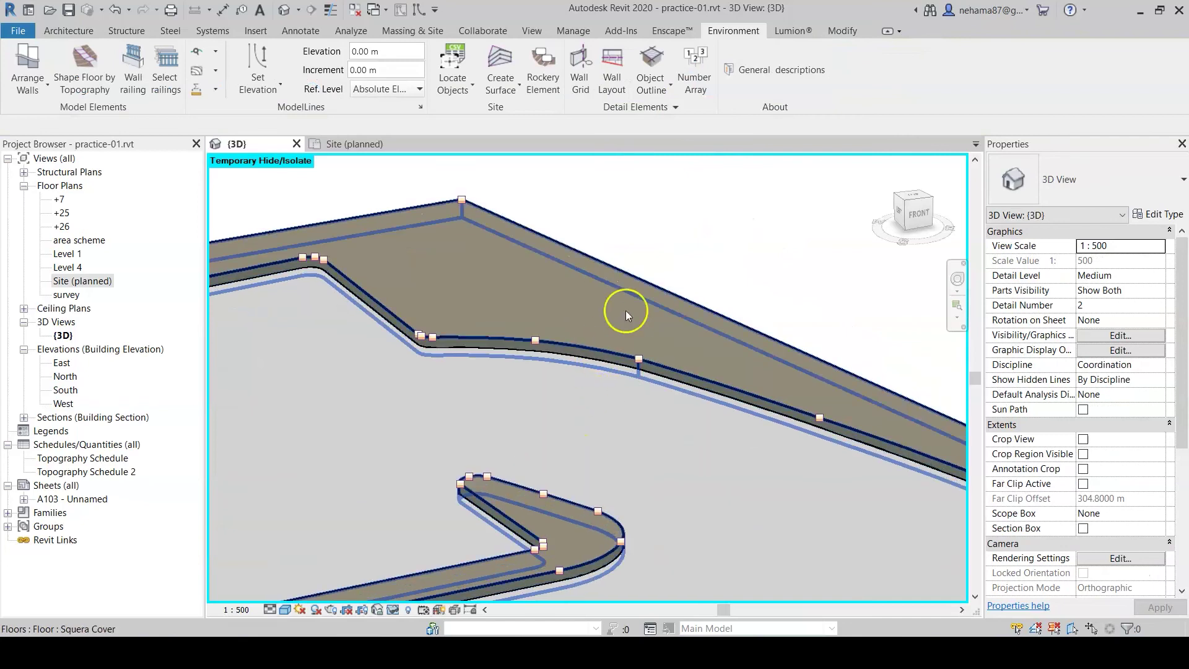
key(Escape)
scroll(616, 239, down, 5)
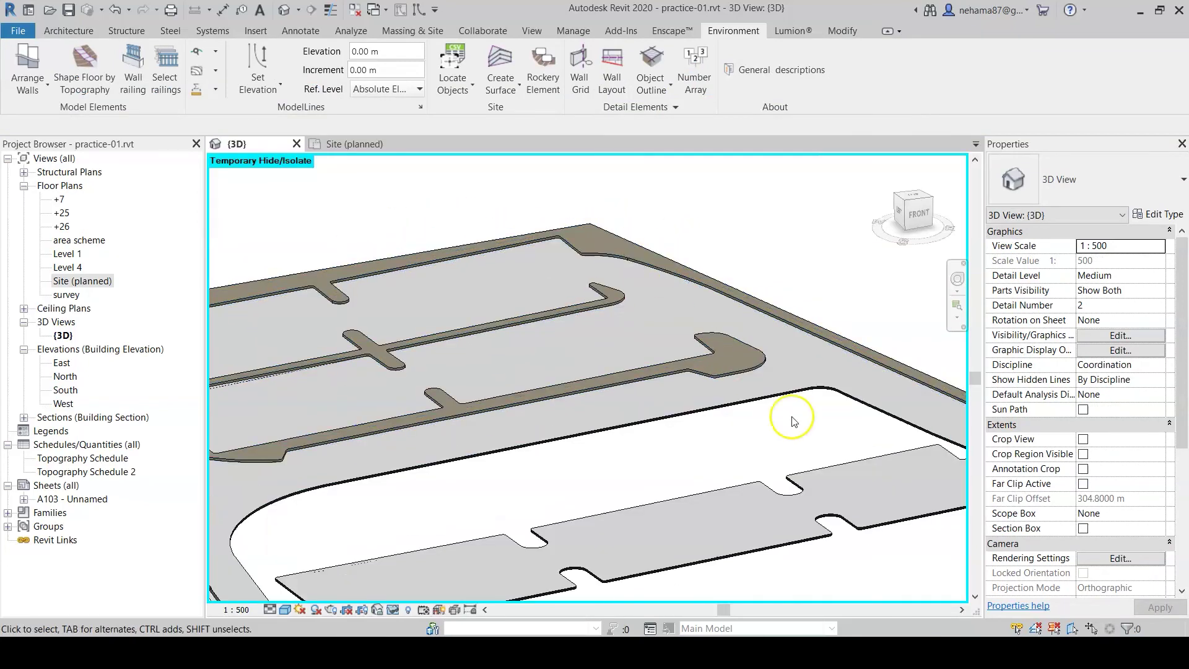
scroll(731, 251, down, 5)
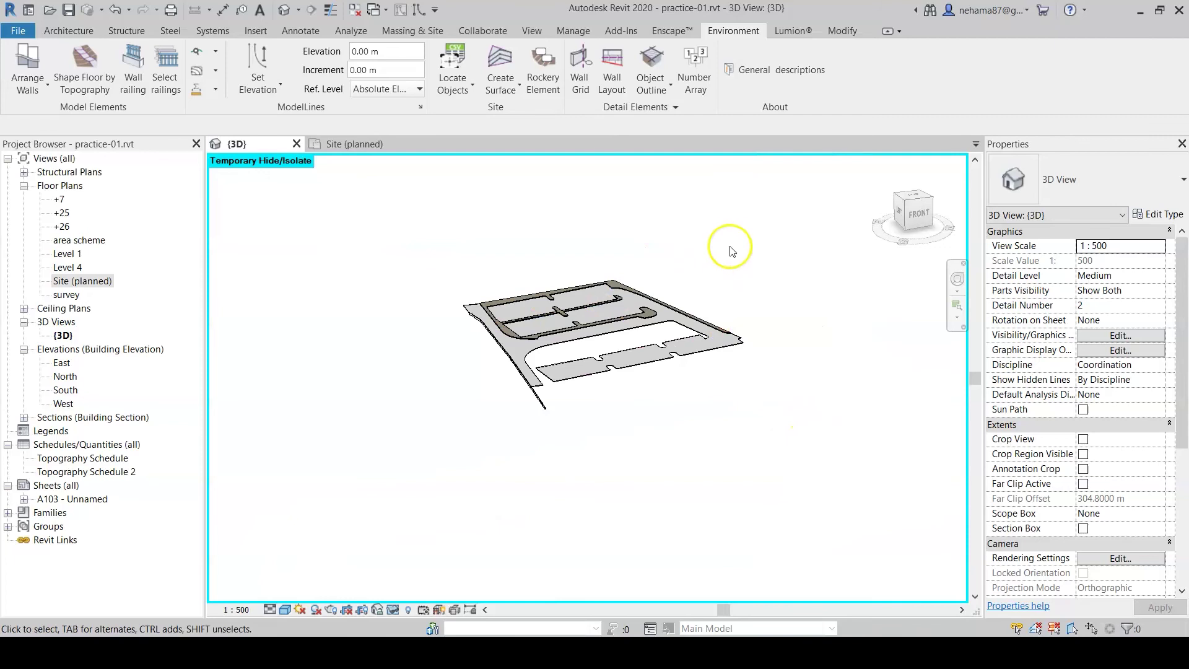
Reset the temporary hide in the 3D view to bring back the topography surface.
click(703, 364)
scroll(545, 328, up, 5)
key(Escape)
click(634, 211)
key(h)
key(r)
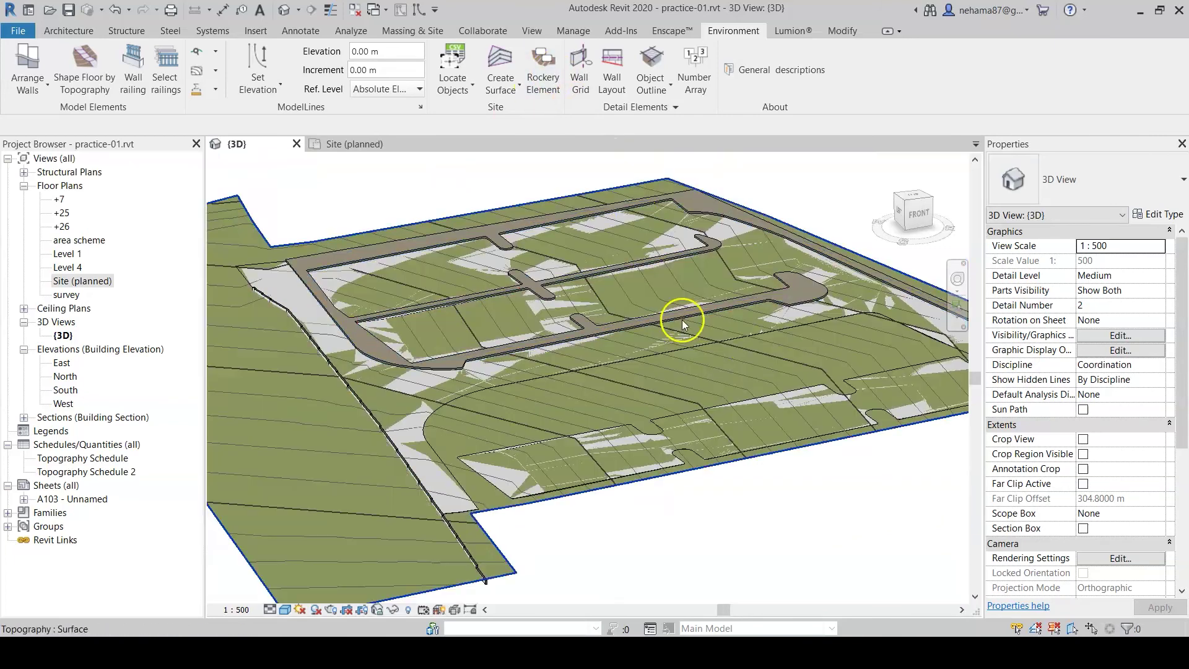
Open the topography surface for editing to view its points, and leave the surface editor without making changes.
click(416, 489)
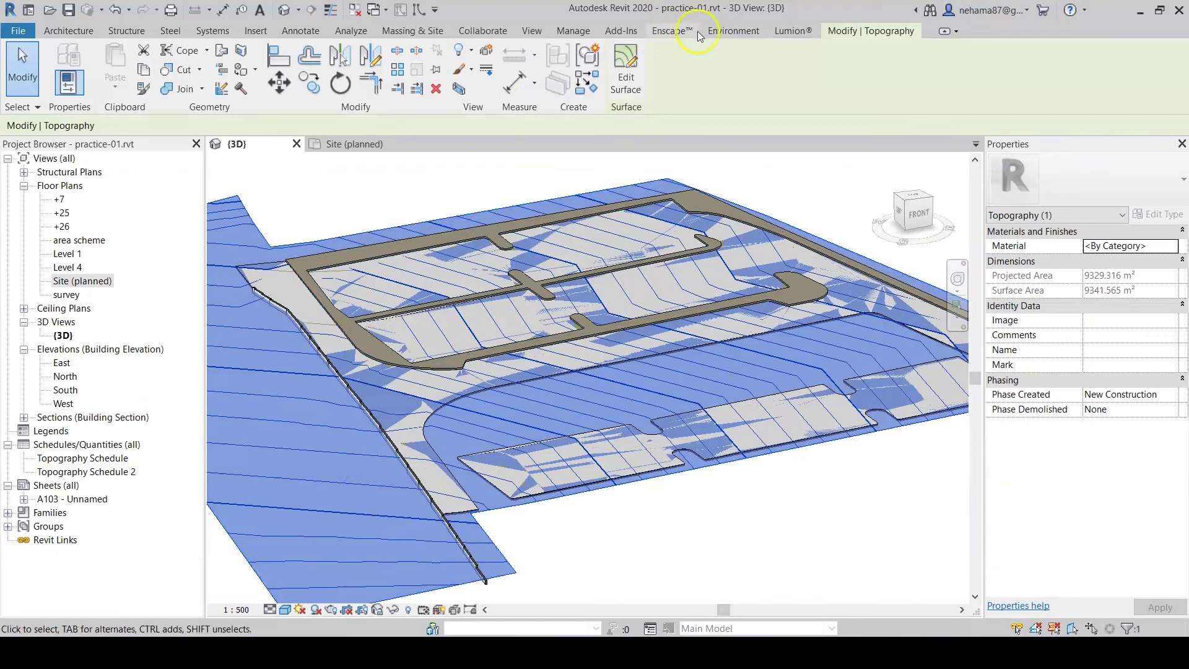
click(627, 69)
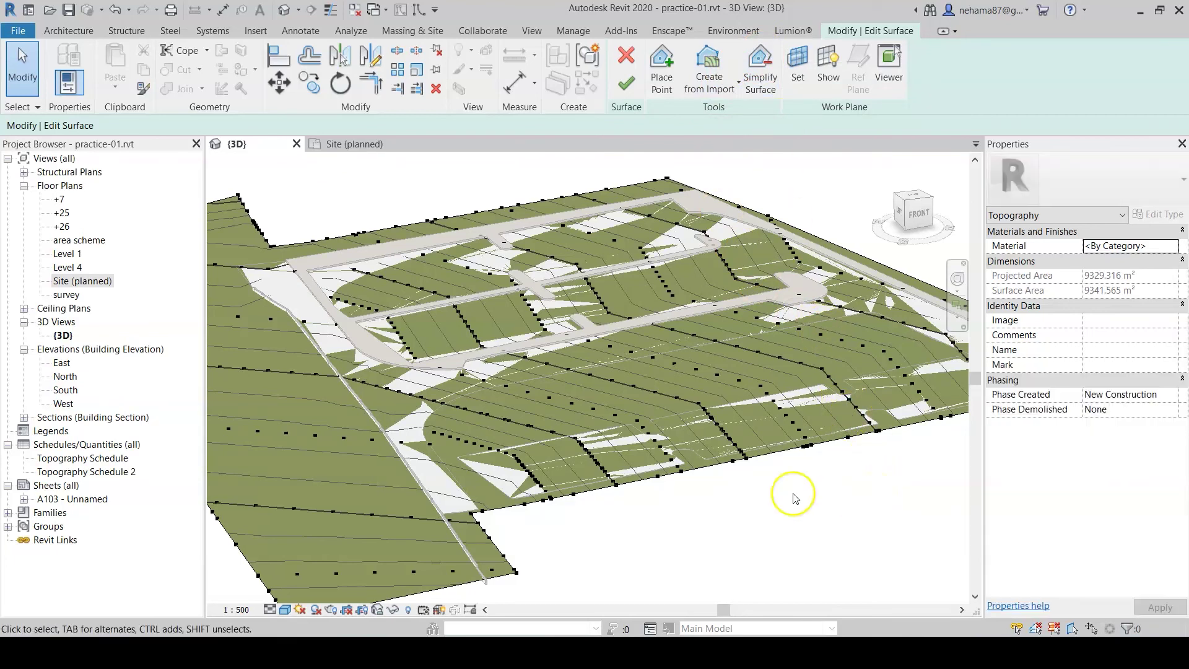
click(625, 79)
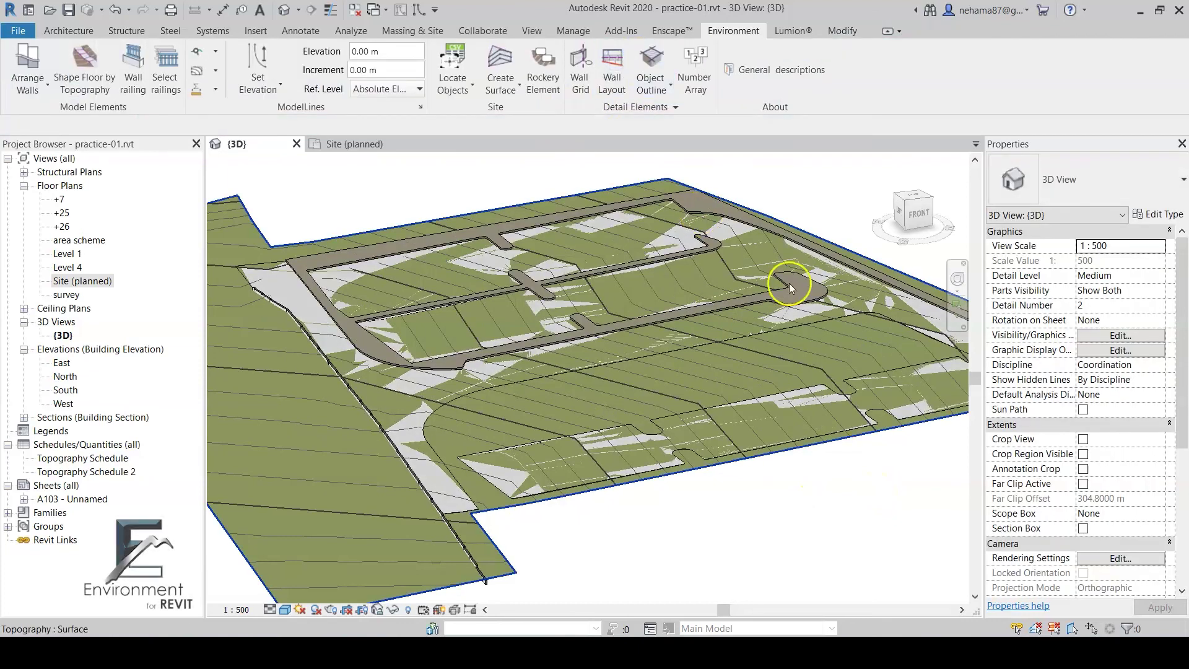
Temporarily hide the topography surface again, leaving the shaped floors in the 3D view.
click(431, 570)
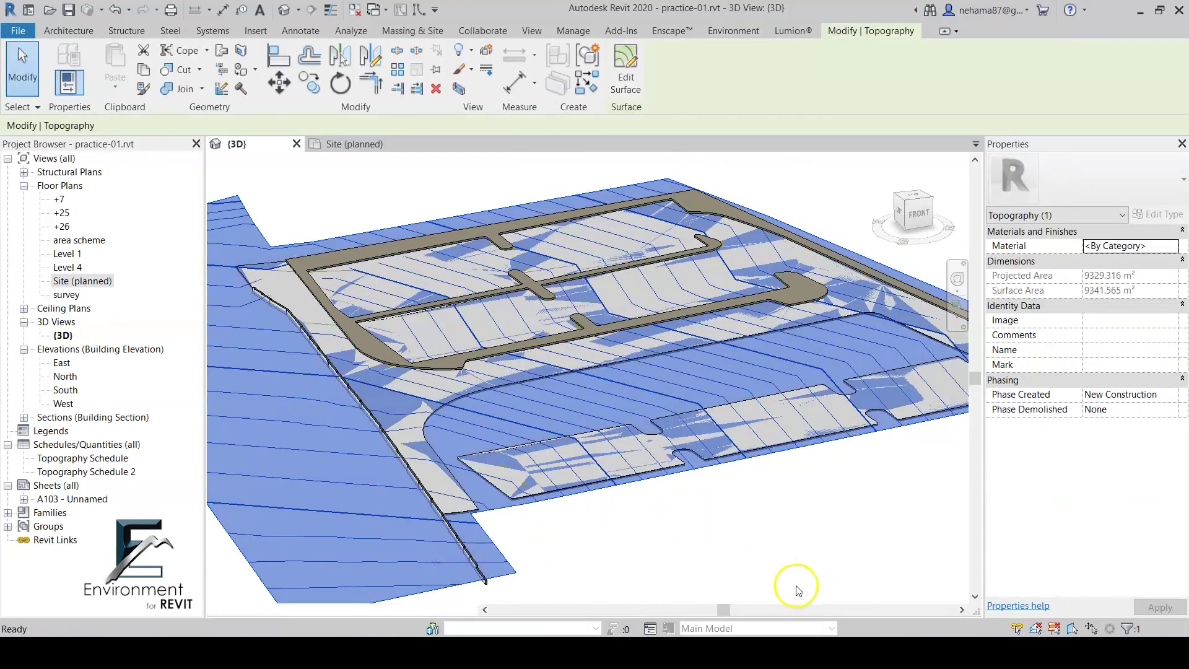
key(h)
key(h)
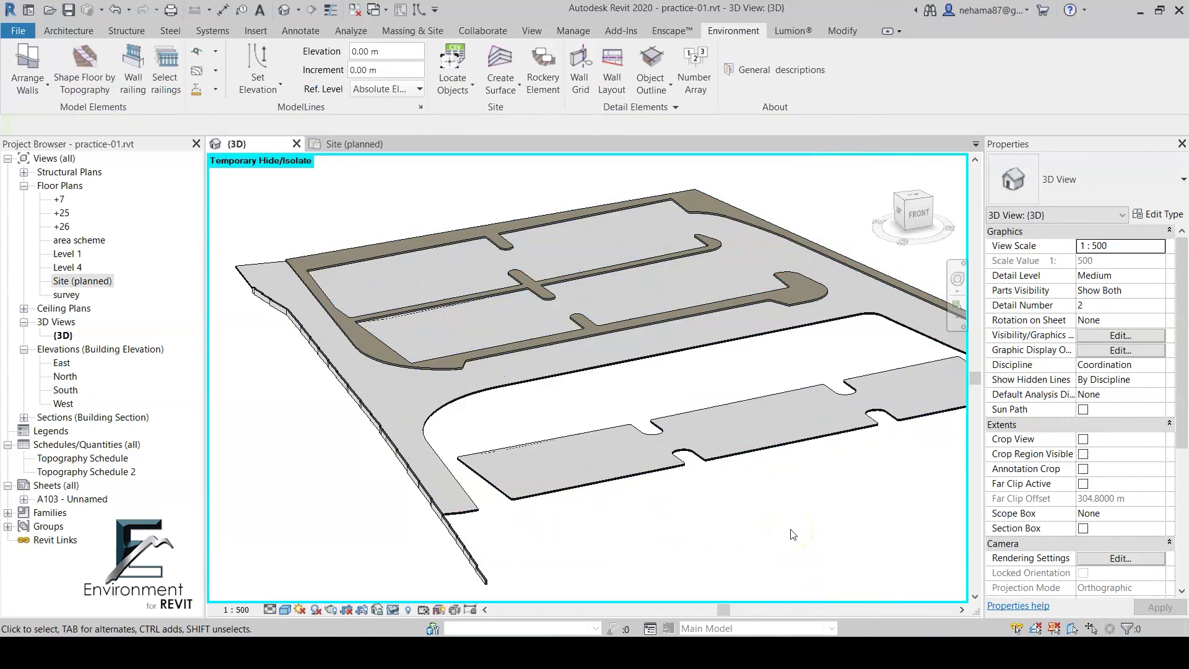